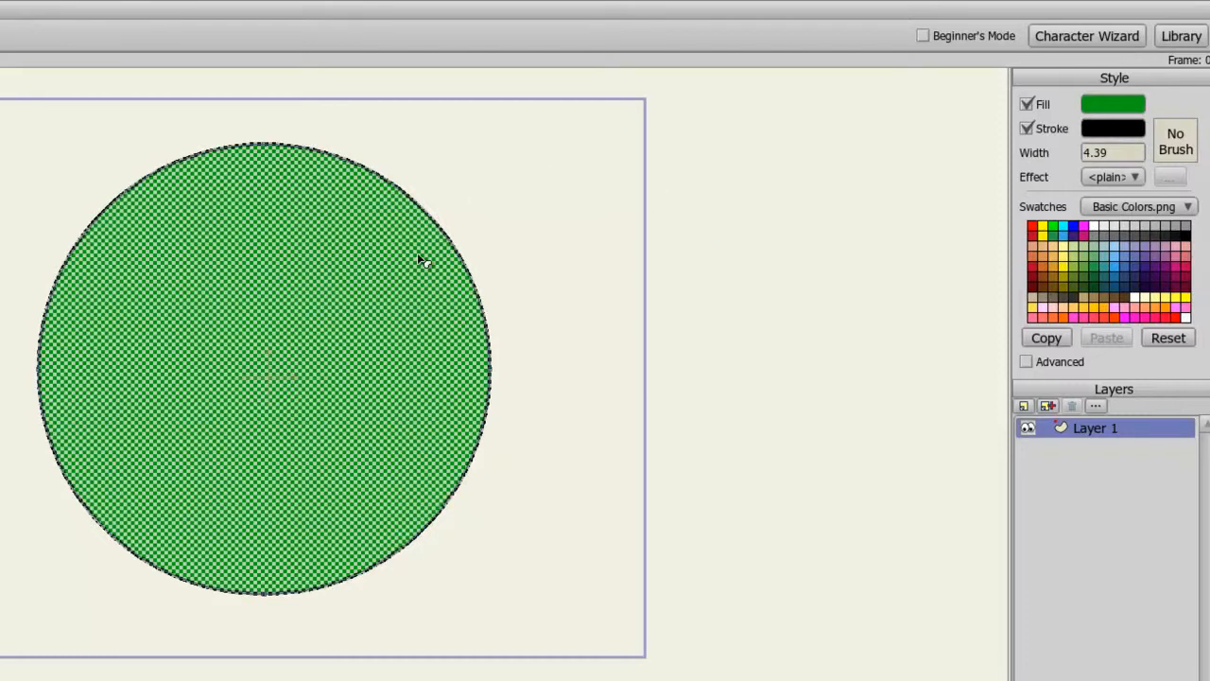
Change the circle's fill colour to pink E96BBB.
left_click(1131, 110)
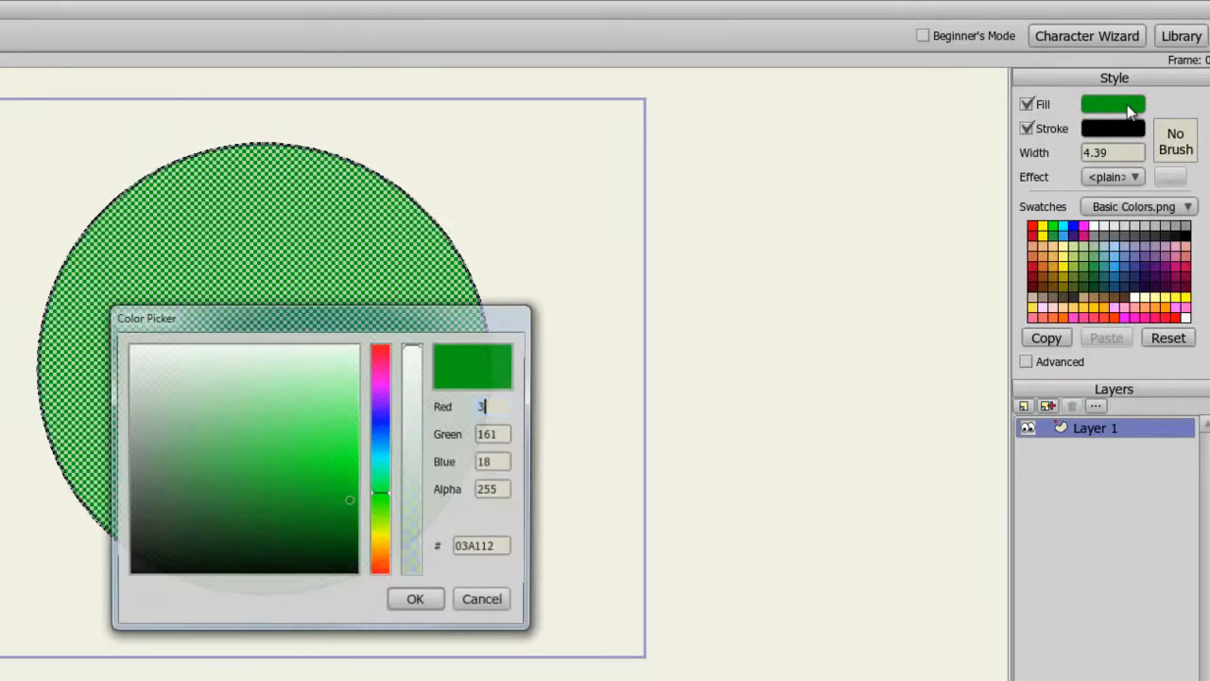
left_click_drag(380, 416, 383, 378)
left_click(317, 481)
left_click_drag(316, 480, 300, 420)
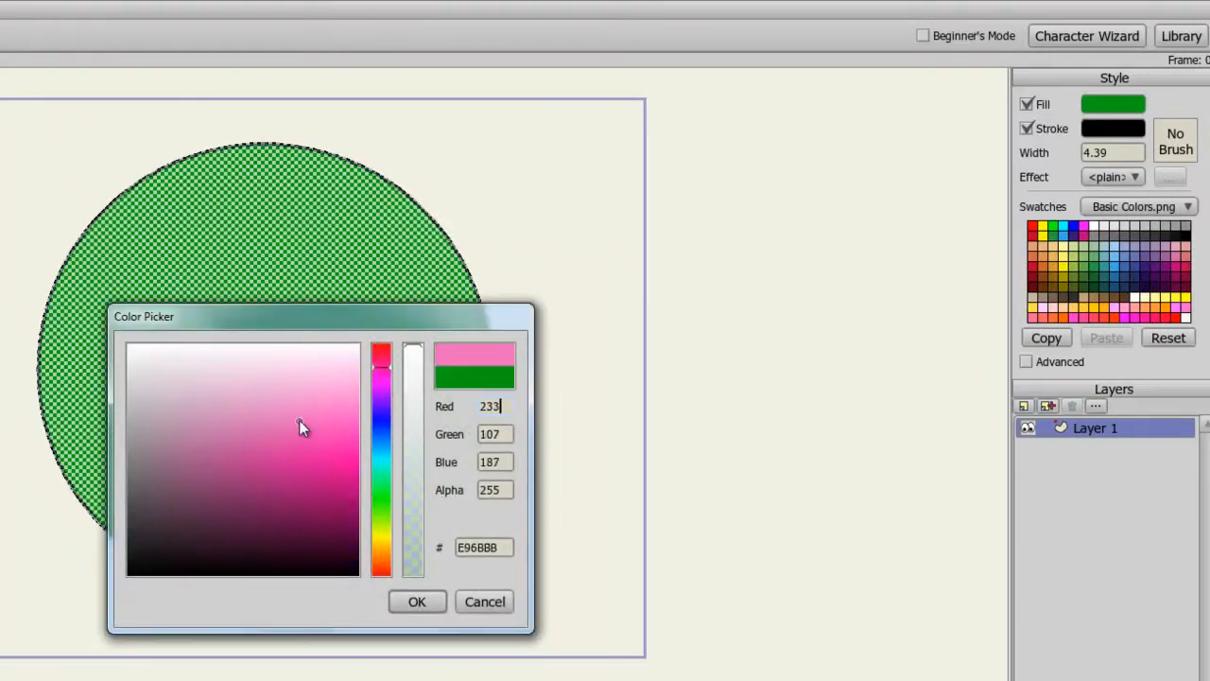
left_click(401, 601)
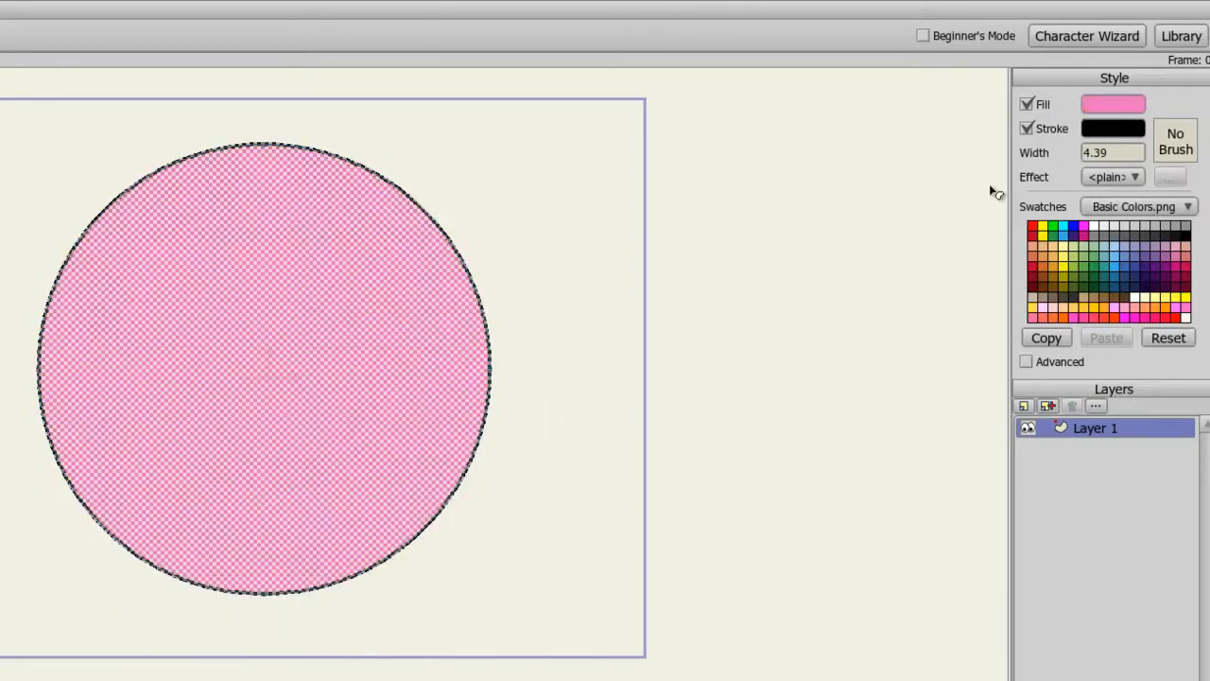
Set the circle's stroke colour to dark red 820606 and its line width to 9.
left_click(1099, 132)
left_click(306, 495)
left_click_drag(313, 497, 338, 515)
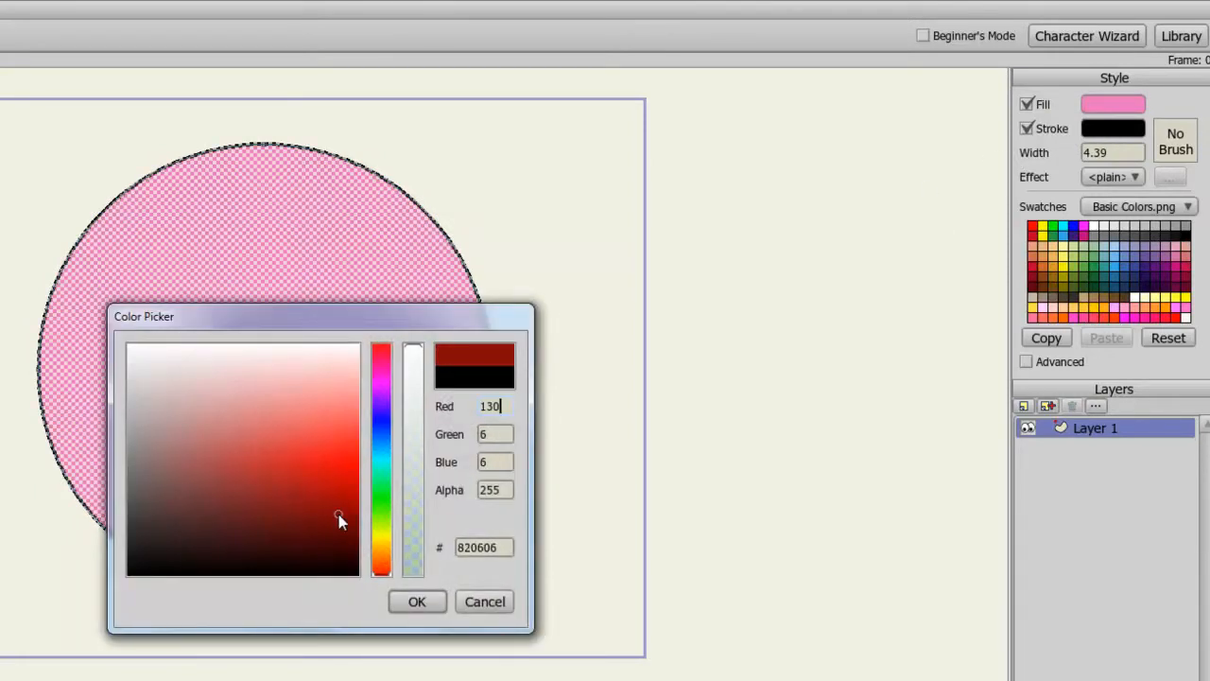
left_click(415, 600)
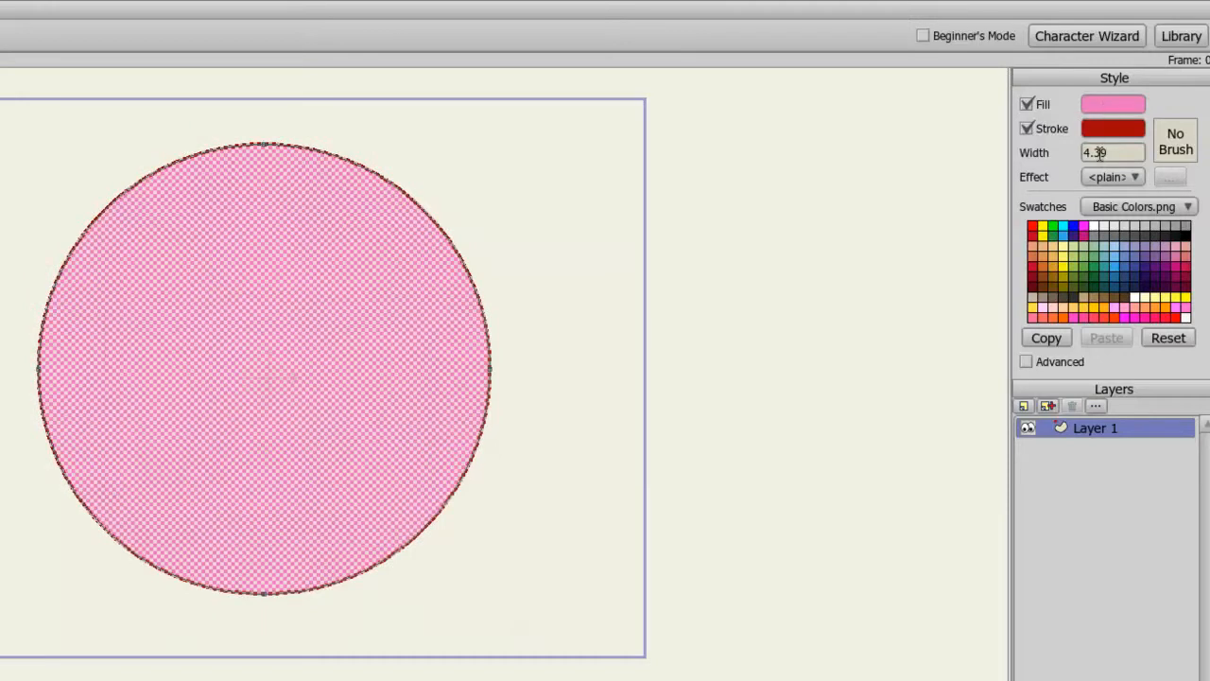
left_click_drag(1113, 152, 1082, 153)
type("9")
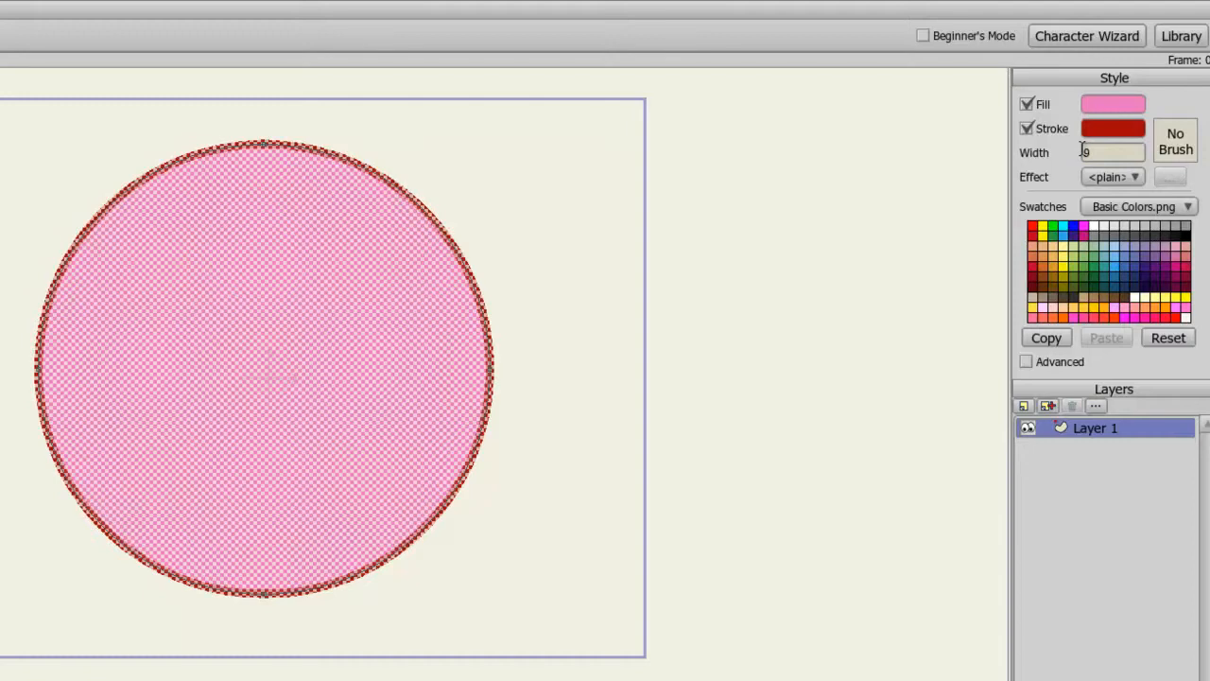
Assign a rough, blotchy textured brush to the stroke.
left_click(1178, 147)
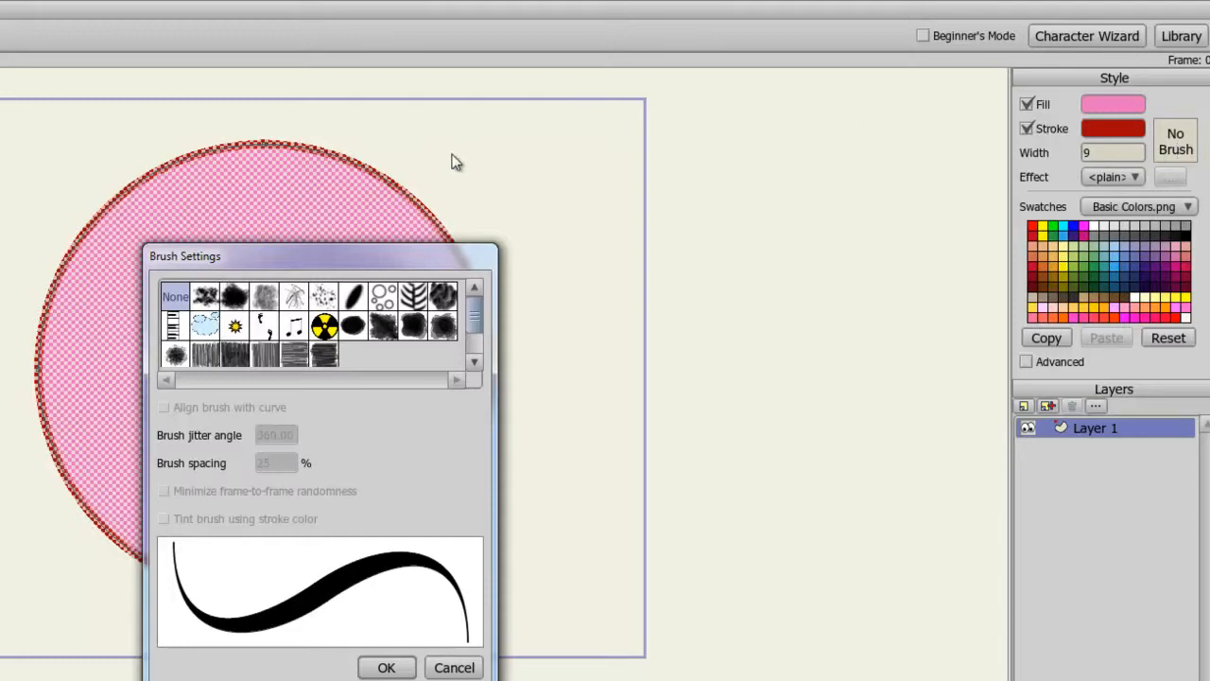
left_click(204, 296)
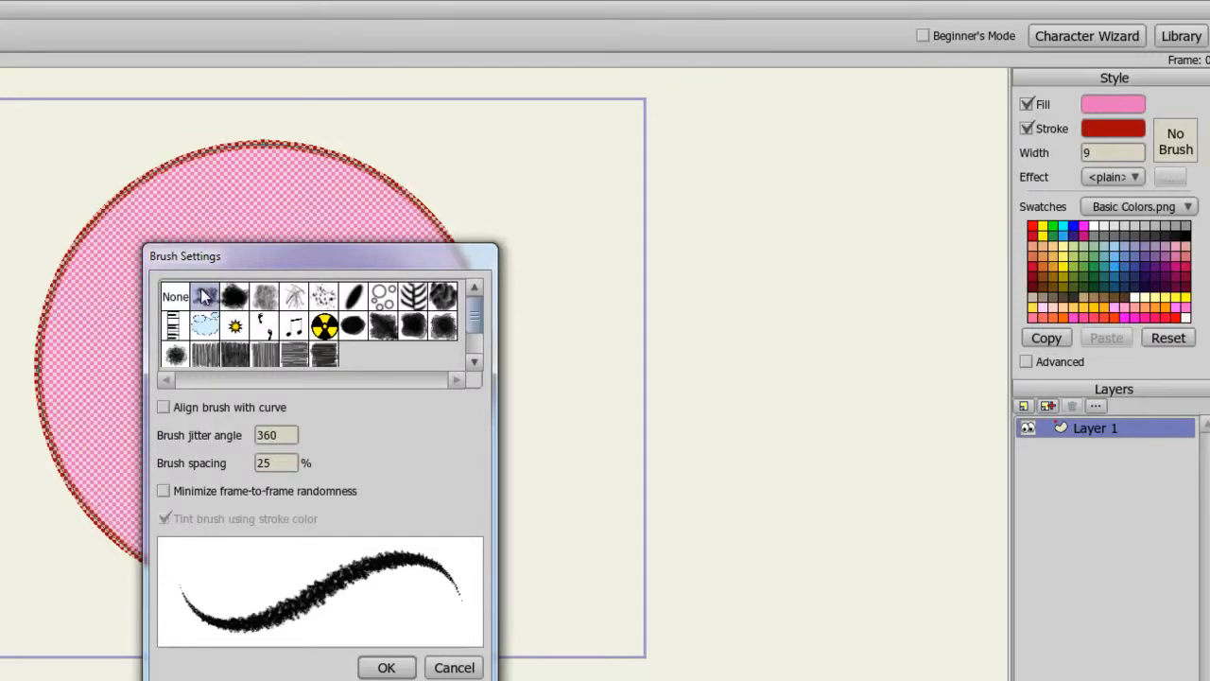
left_click(203, 353)
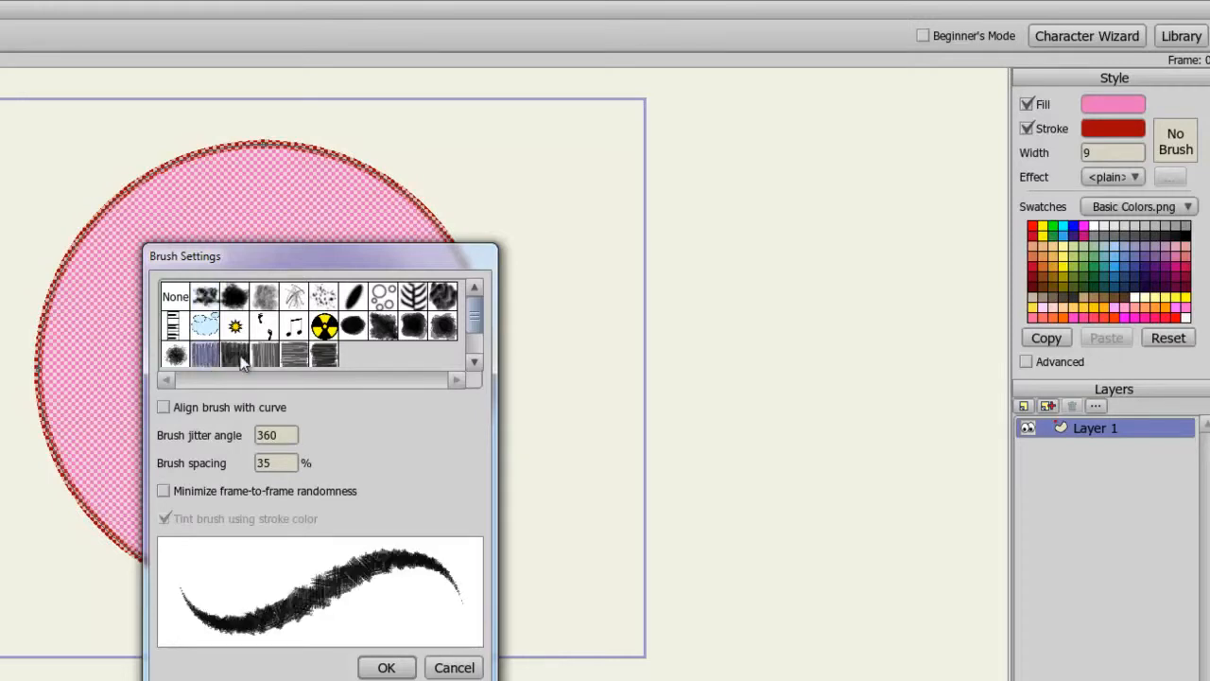
left_click(296, 357)
left_click(324, 326)
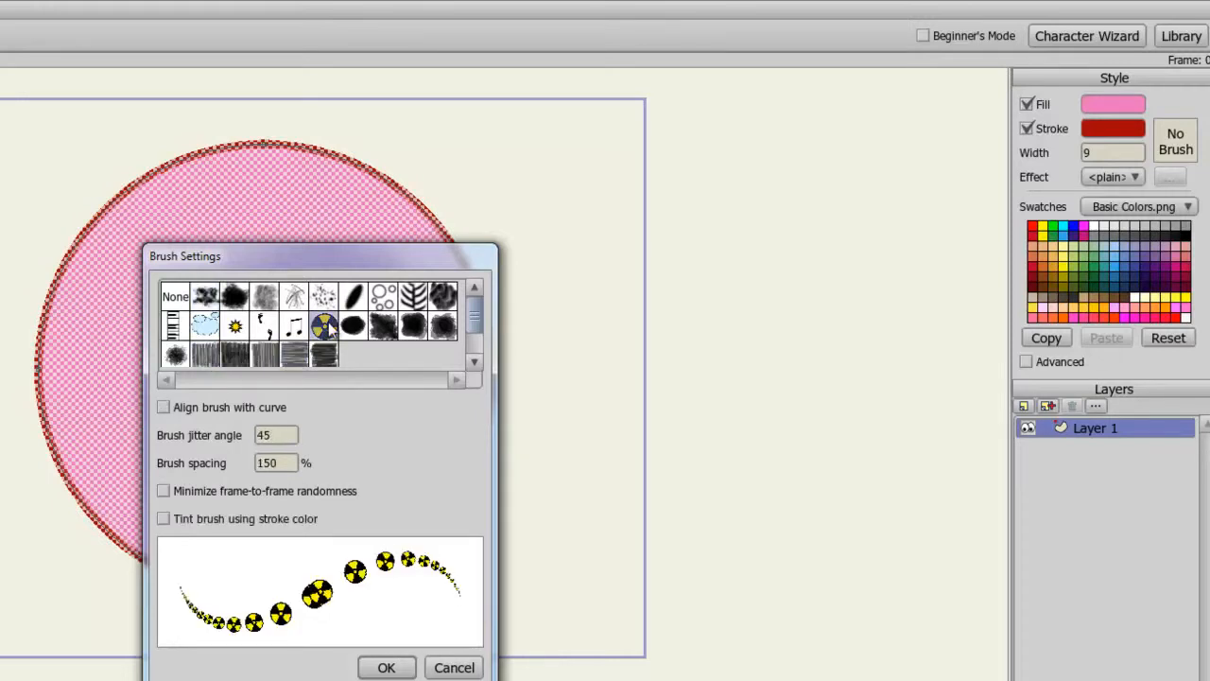
left_click(233, 298)
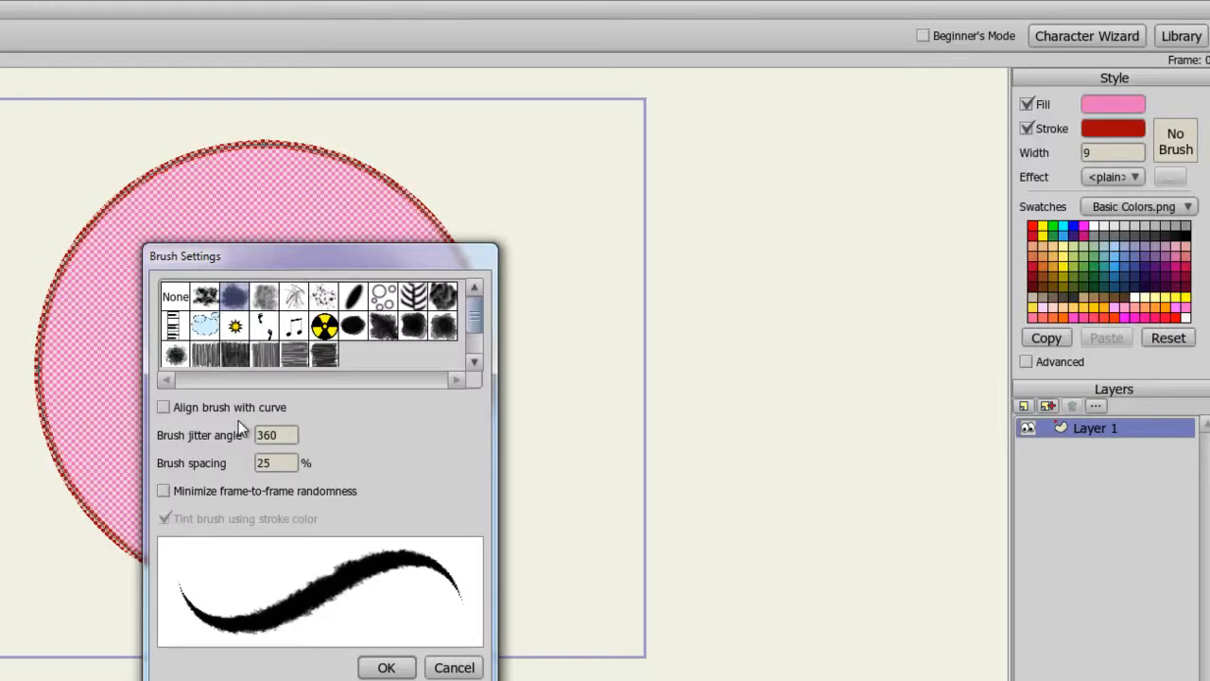
left_click(400, 667)
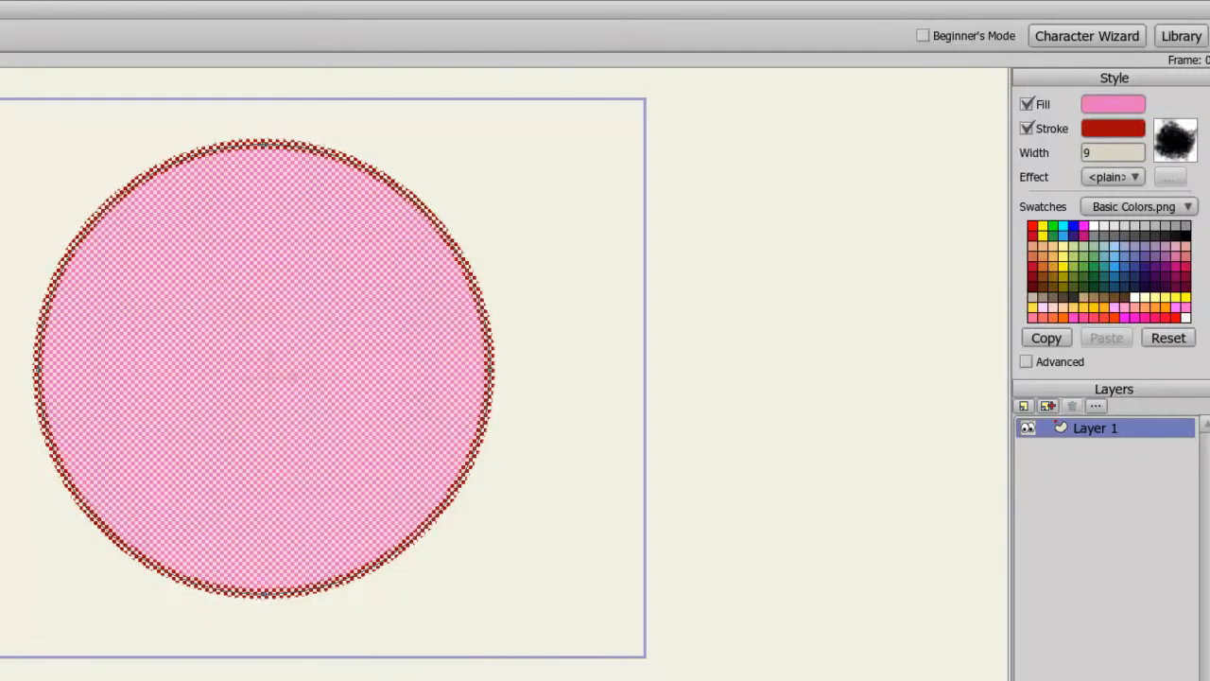
Deselect the shape and examine the brushed stroke edge up close.
key("g")
key("Return")
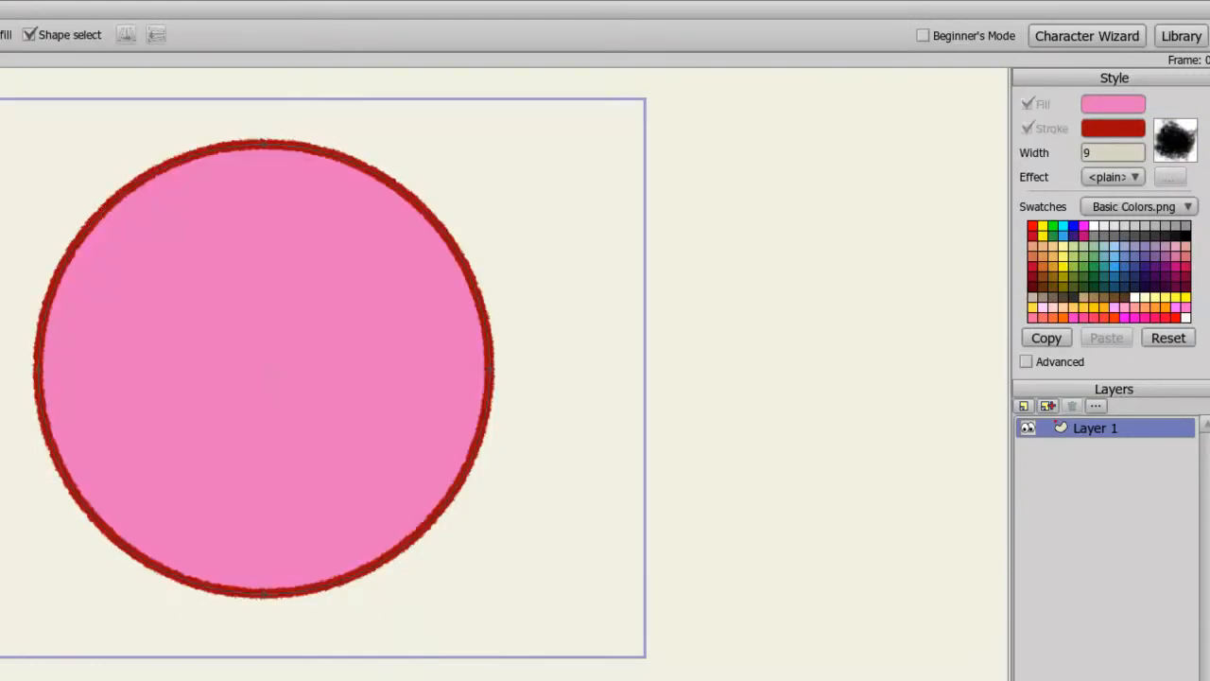
scroll(264, 369, "up", 4)
left_click_drag(2, 218, 191, 332)
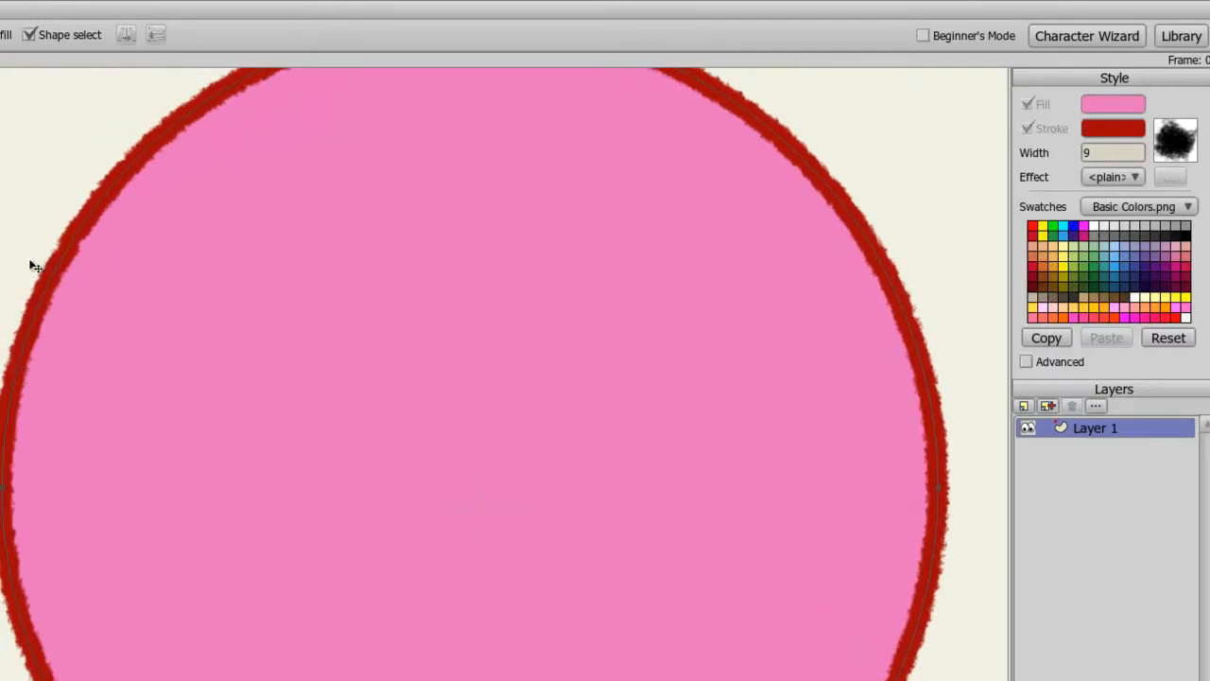
scroll(32, 264, "up", 3)
left_click_drag(2, 229, 158, 333)
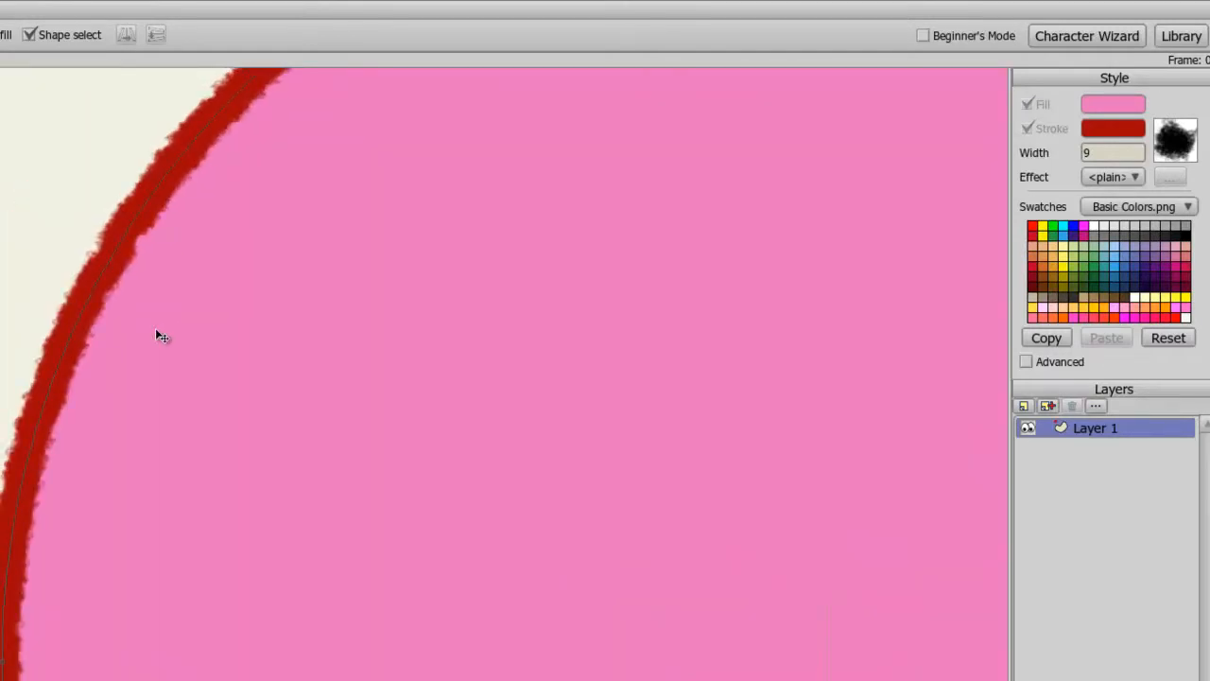
scroll(158, 336, "down", 5)
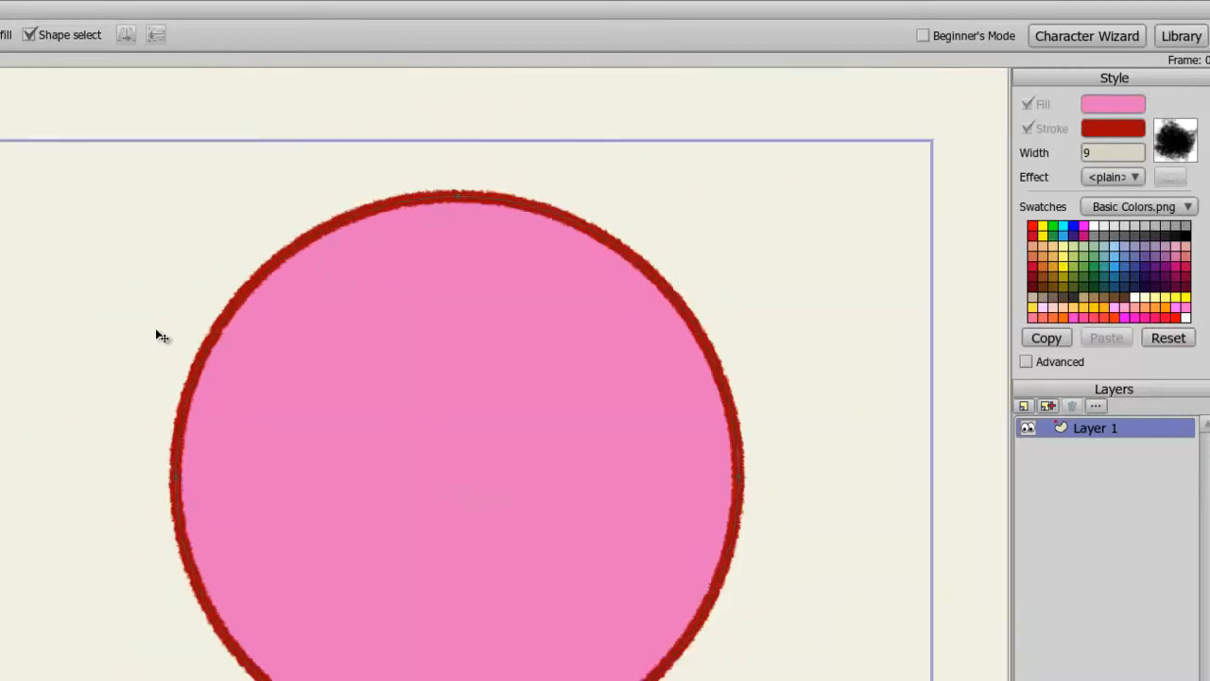
left_click_drag(135, 323, 14, 240)
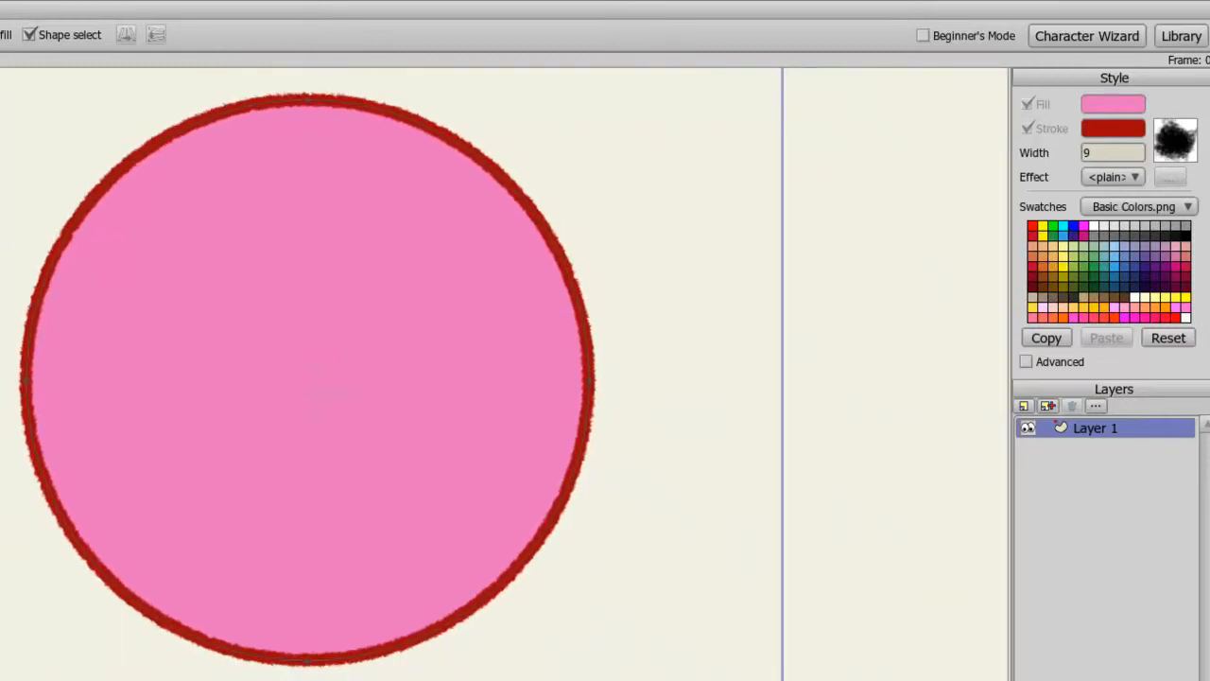
Select the circle and apply the Shaded effect to it.
key("w")
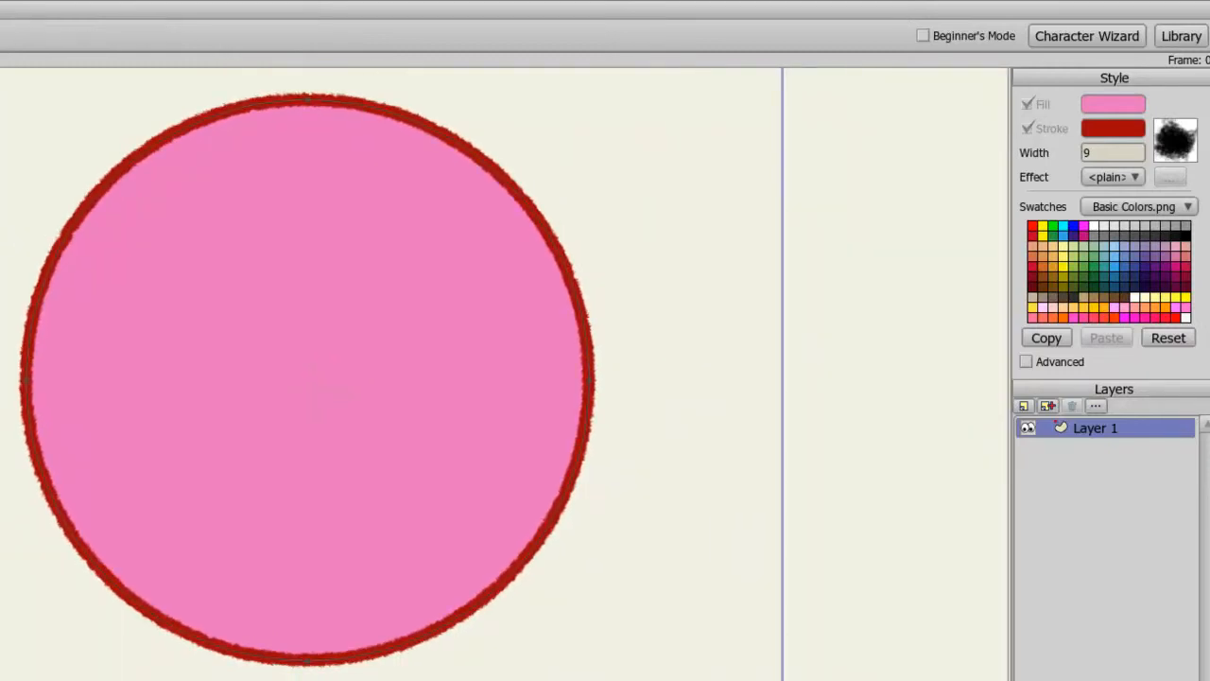
left_click(265, 291)
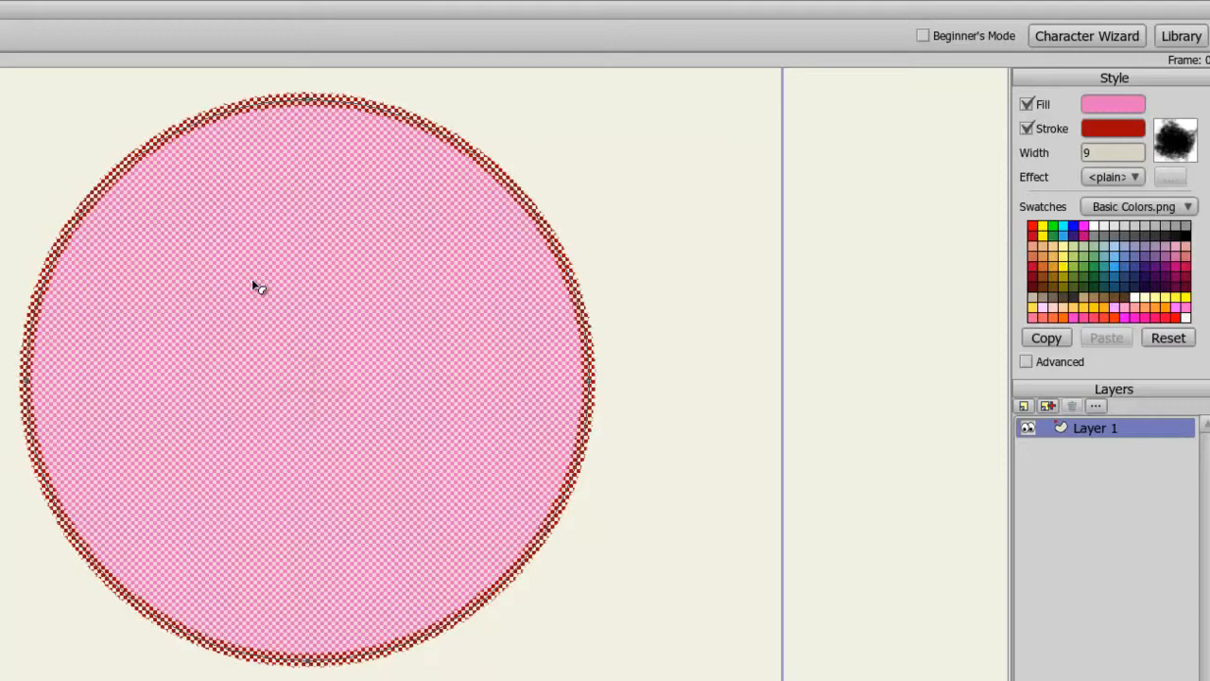
left_click(1134, 181)
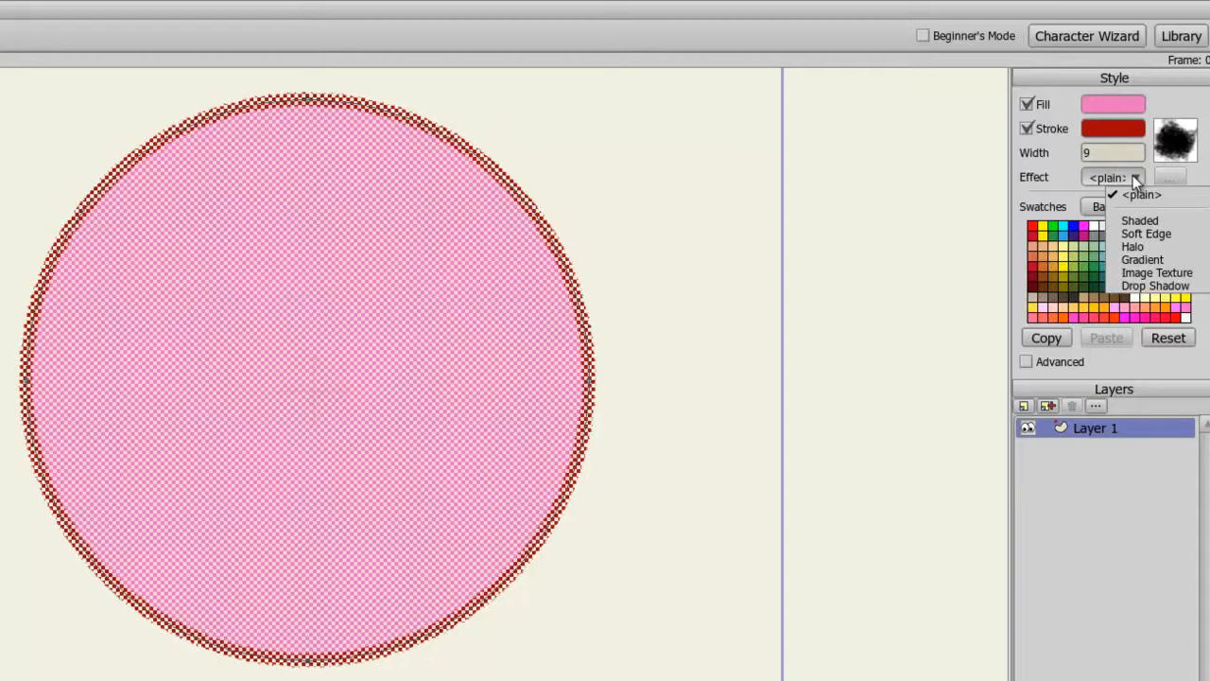
left_click(1139, 221)
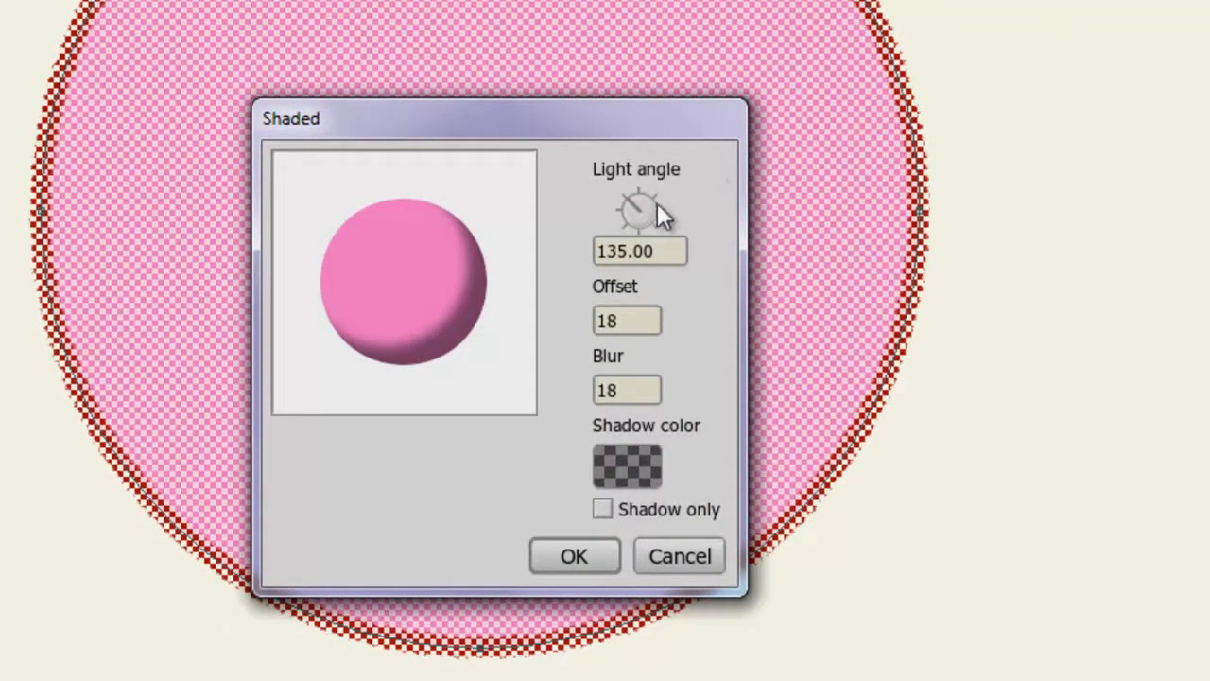
Set the Shaded effect's offset to 30 and blur to 0.
mouse_move(629, 196)
left_mouse_down()
mouse_move(657, 193)
mouse_move(658, 235)
mouse_move(589, 229)
mouse_move(615, 188)
left_mouse_up()
left_click_drag(638, 313, 593, 310)
left_click(638, 390)
left_click_drag(639, 391, 597, 390)
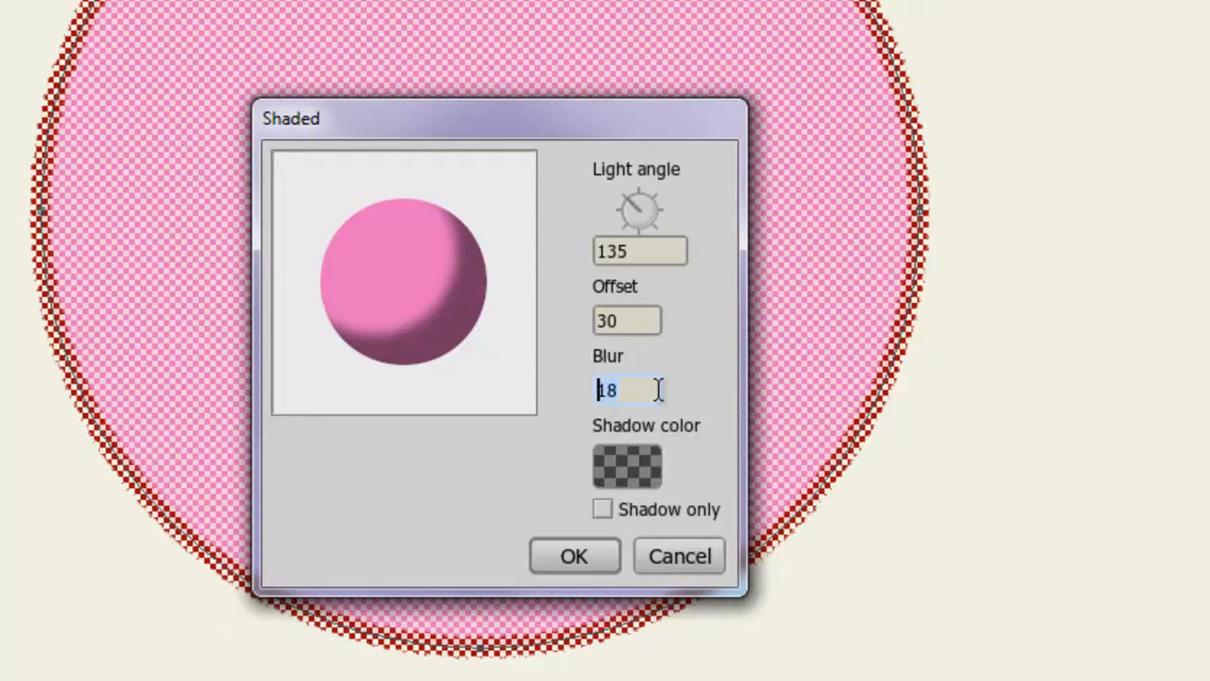
type("0")
left_click(633, 321)
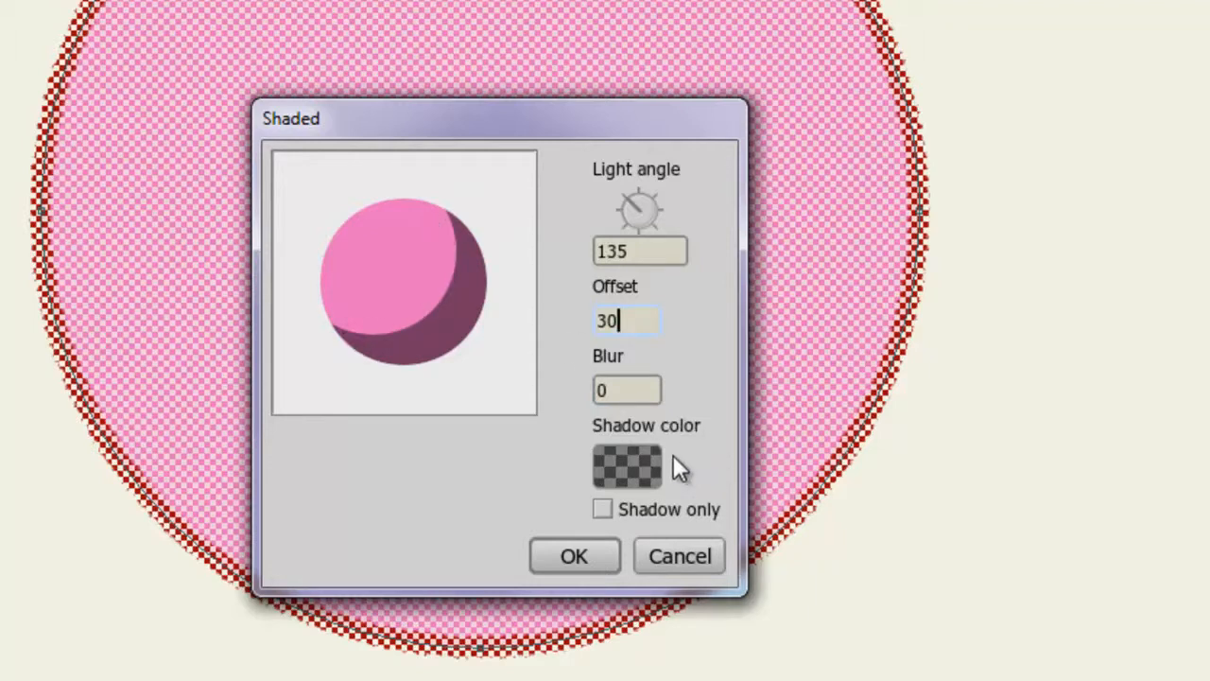
Set the shadow colour to a red tone and confirm the Shaded effect.
left_click(646, 460)
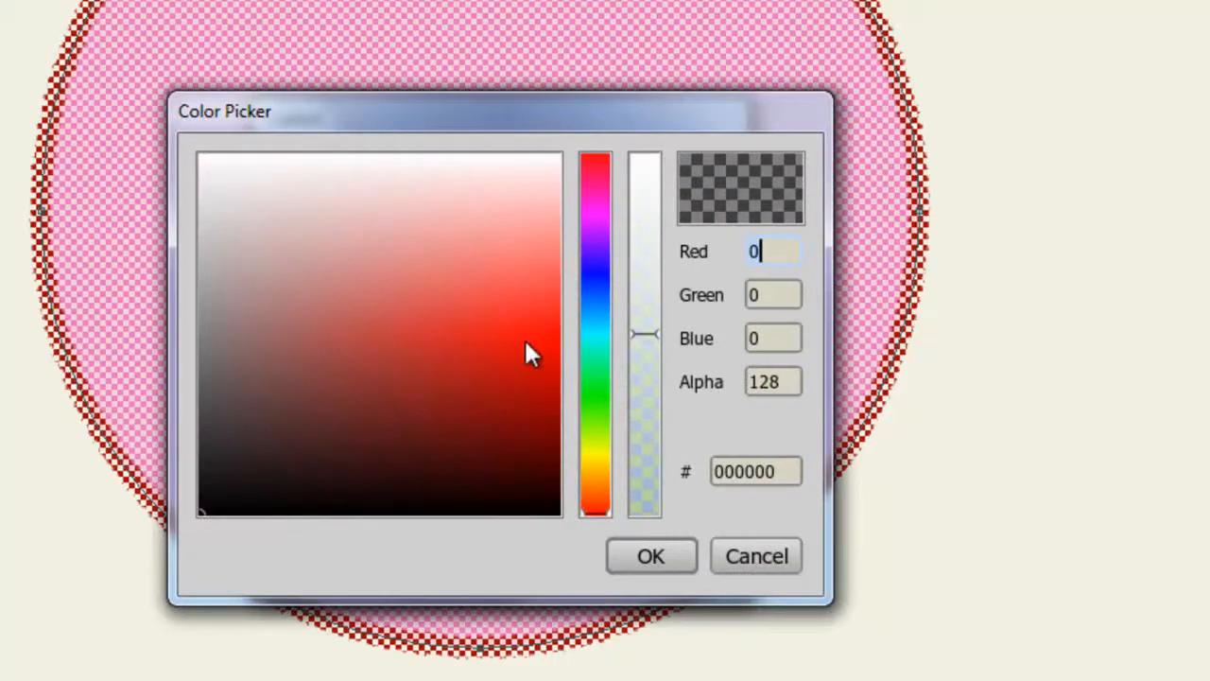
left_click_drag(524, 341, 514, 343)
left_click(650, 556)
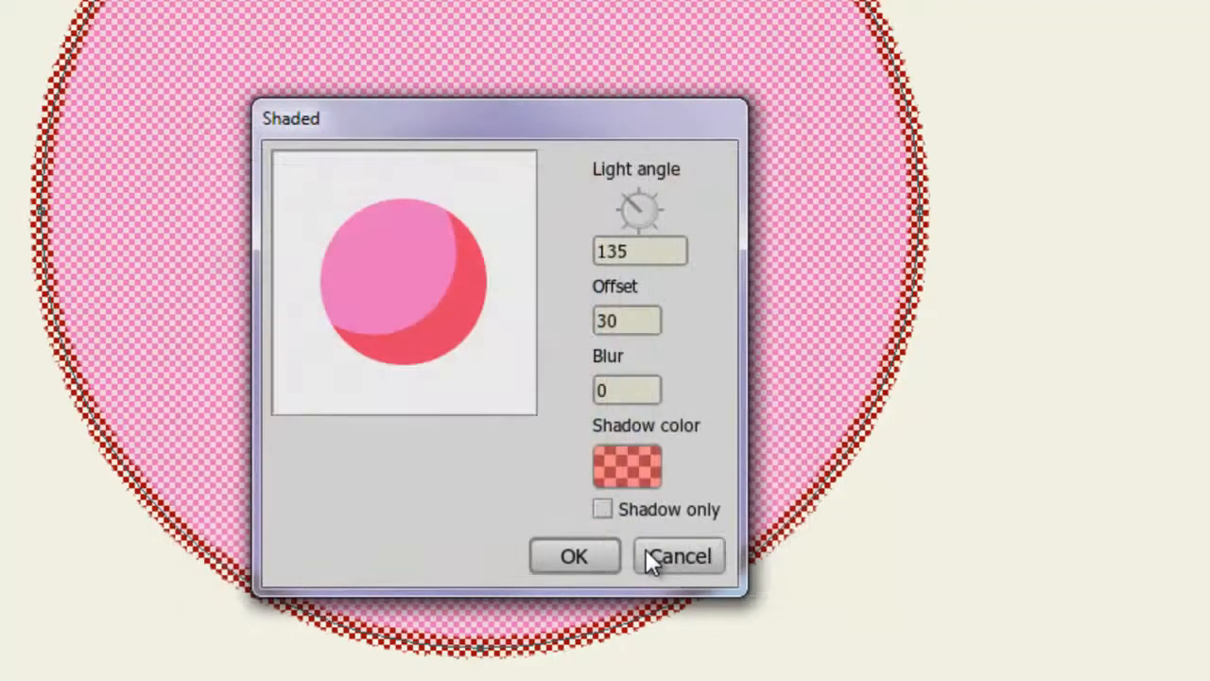
left_click(567, 555)
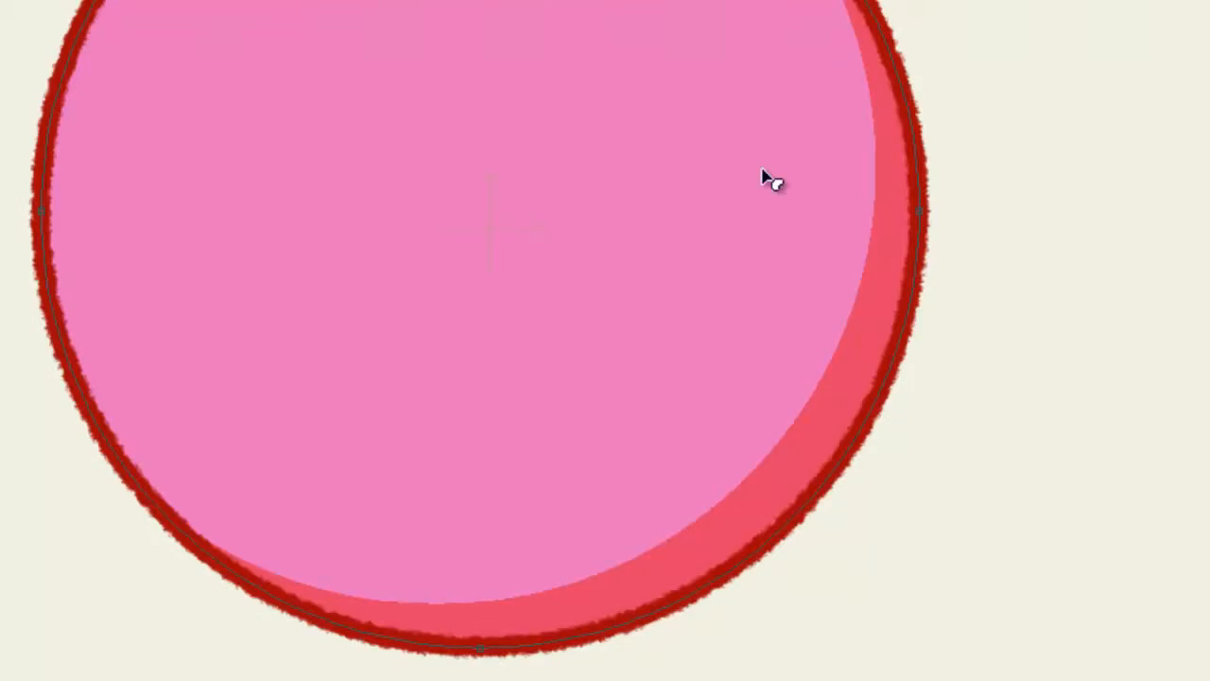
Switch the circle's effect to a Linear Gradient.
left_click(650, 101)
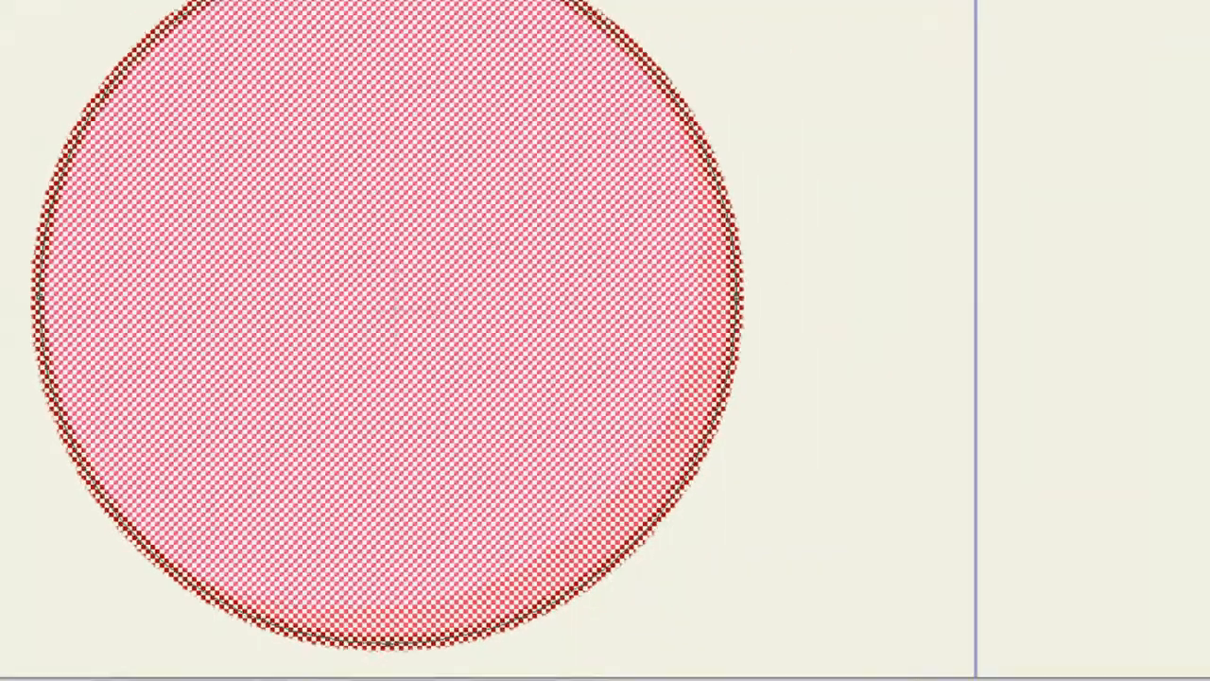
left_click(1124, 163)
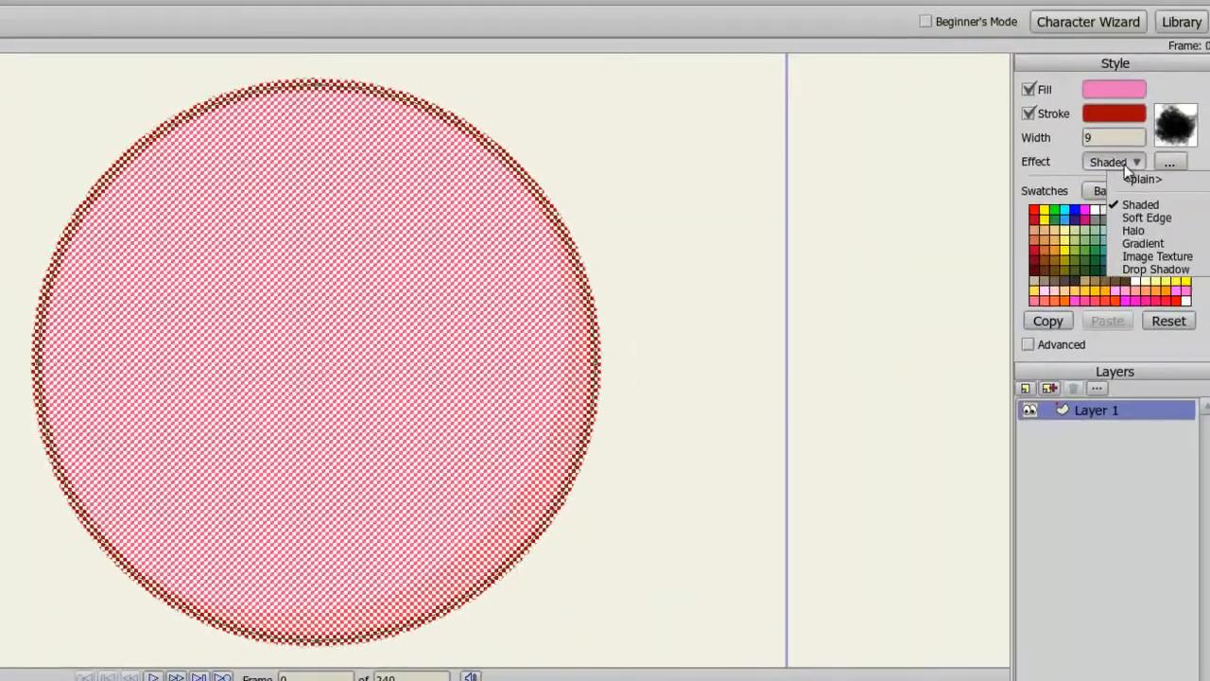
left_click(1150, 243)
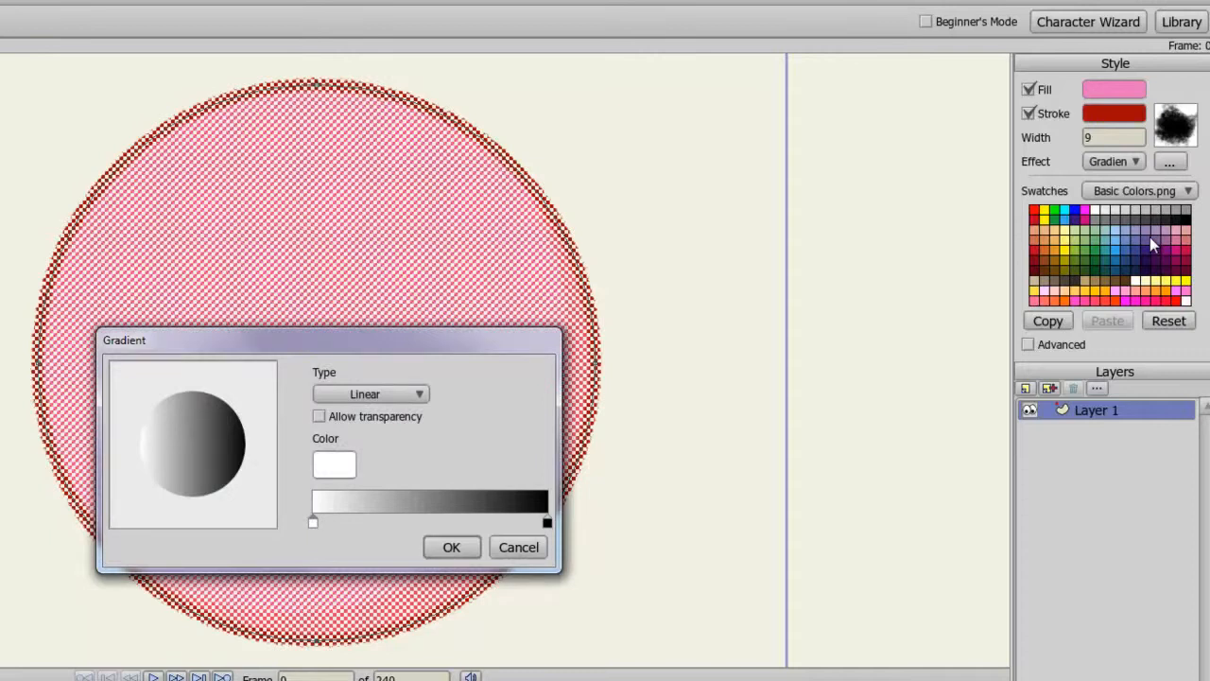
left_click(399, 393)
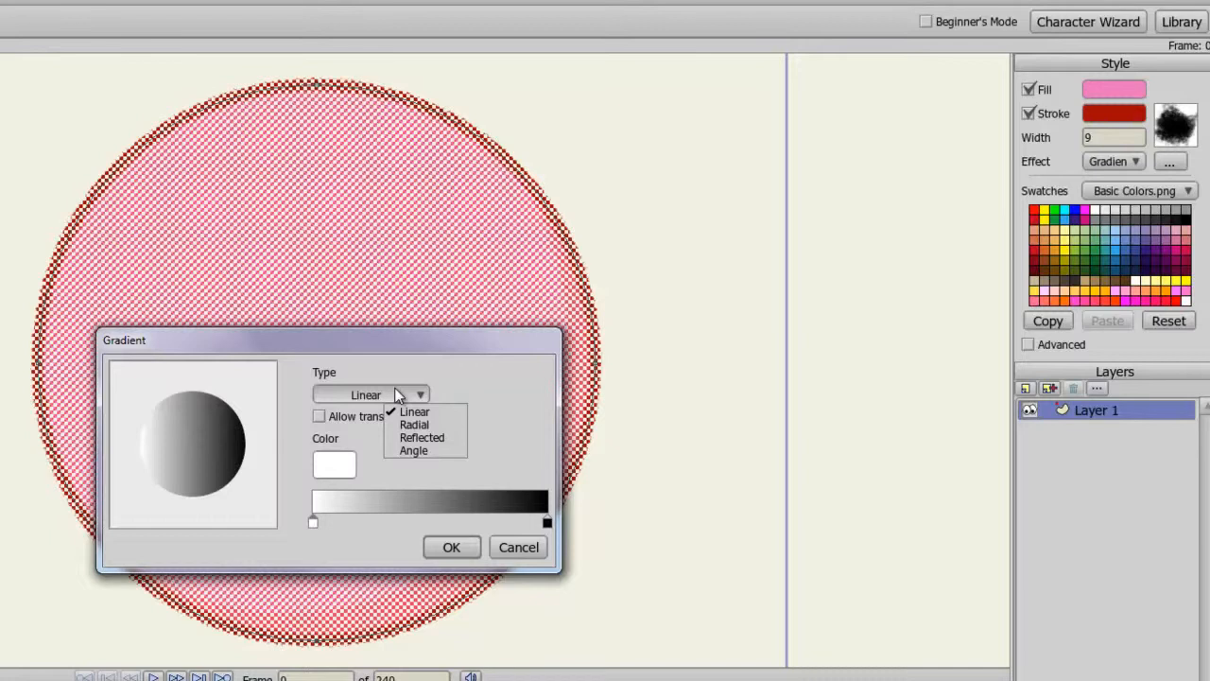
left_click(432, 375)
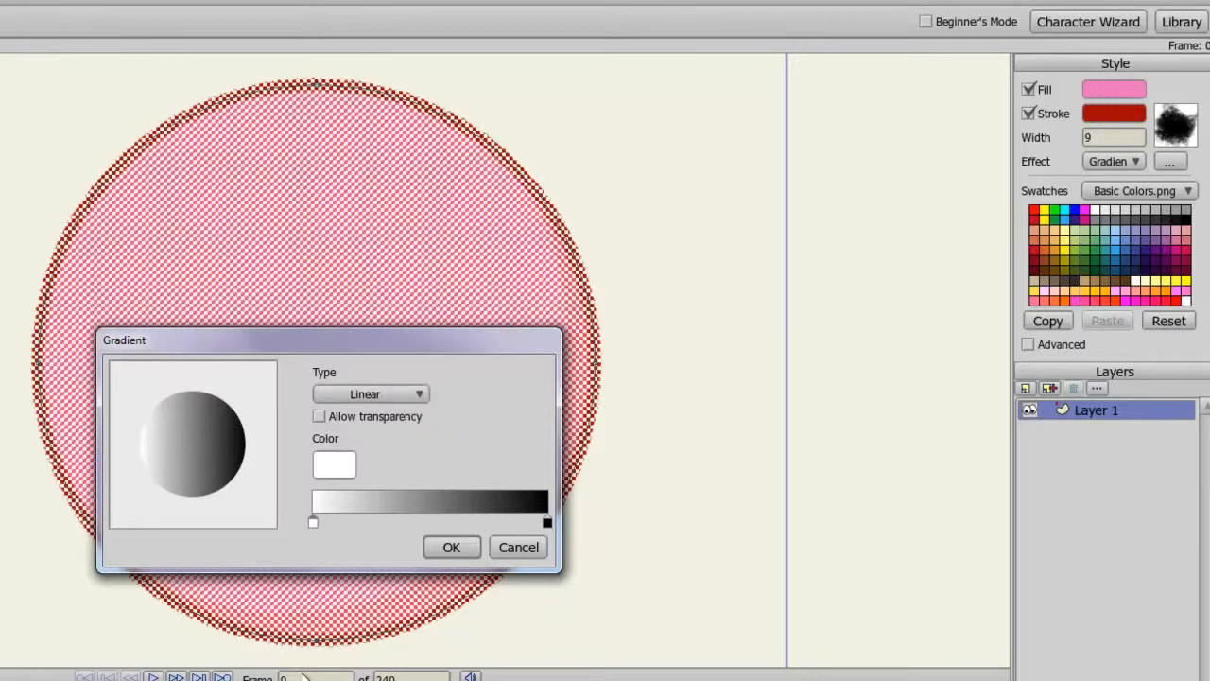
Set the gradient's start colour to red E21414.
double_click(313, 522)
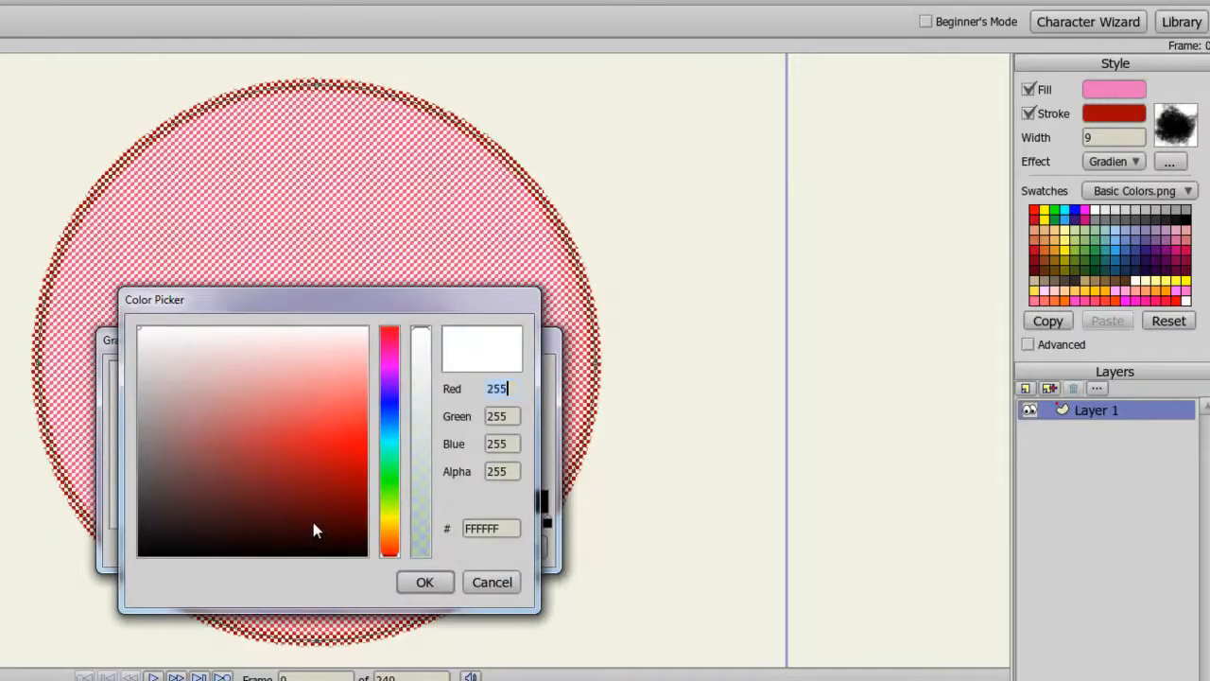
left_click_drag(313, 522, 330, 446)
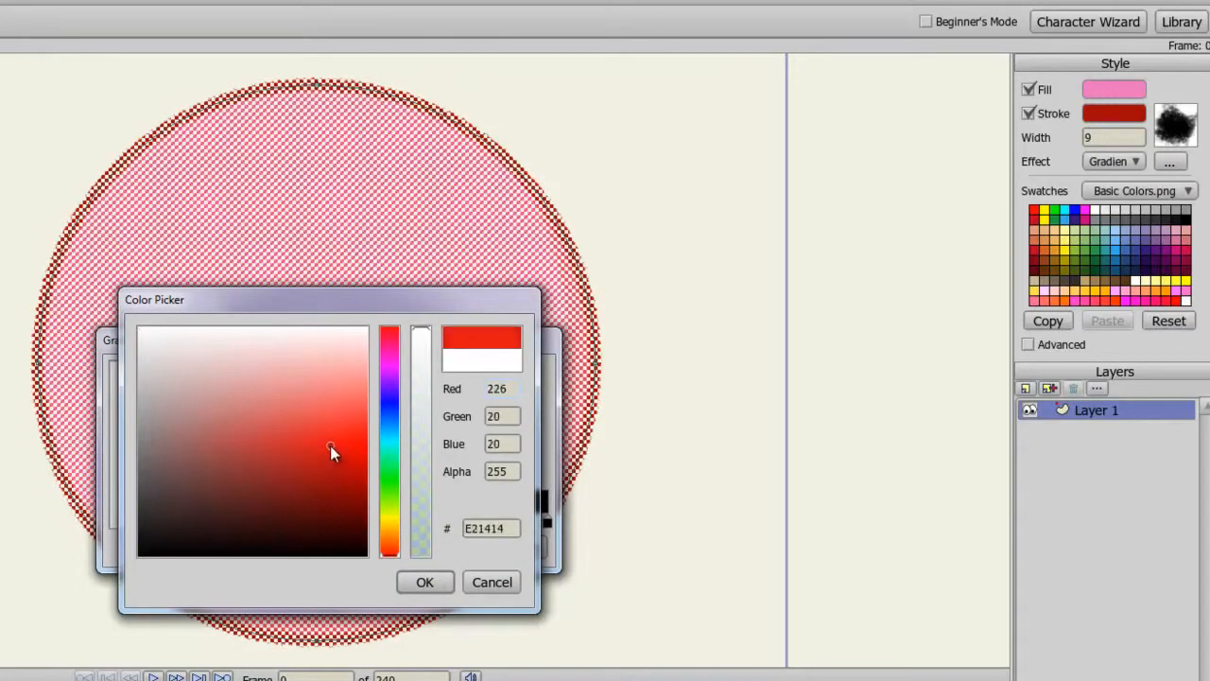
left_click(422, 583)
Set the gradient's end colour to yellow F9D761 and confirm the gradient.
double_click(546, 522)
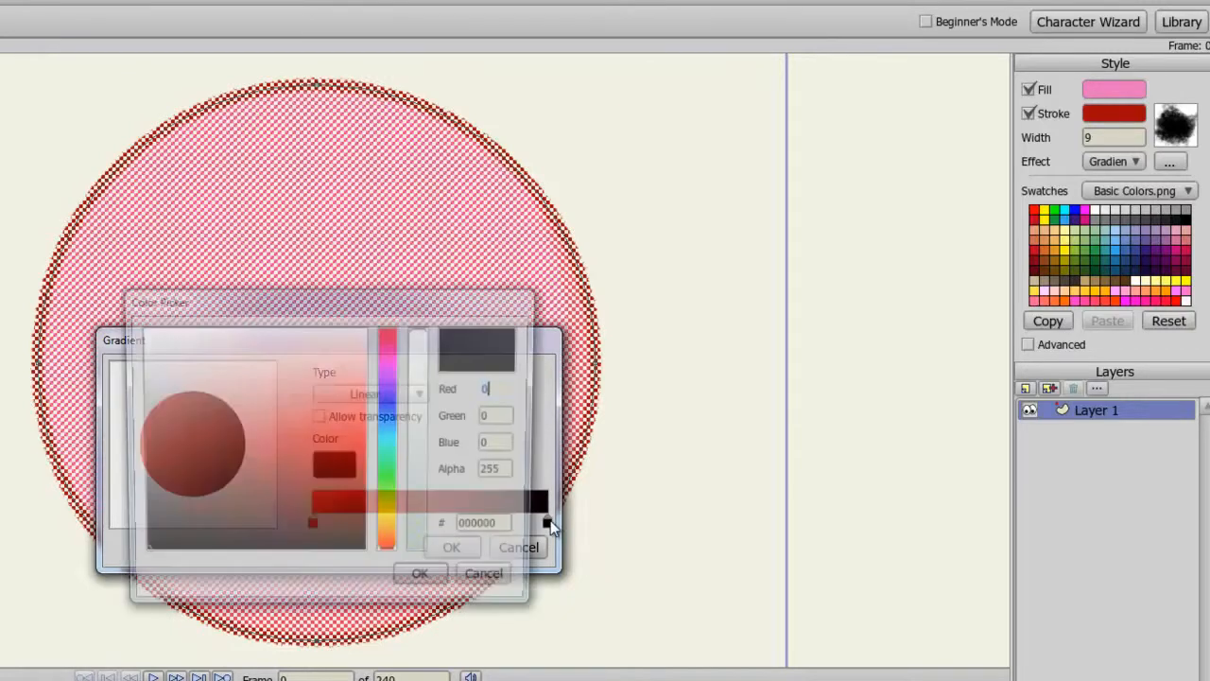
left_click(390, 526)
left_click_drag(354, 478, 349, 403)
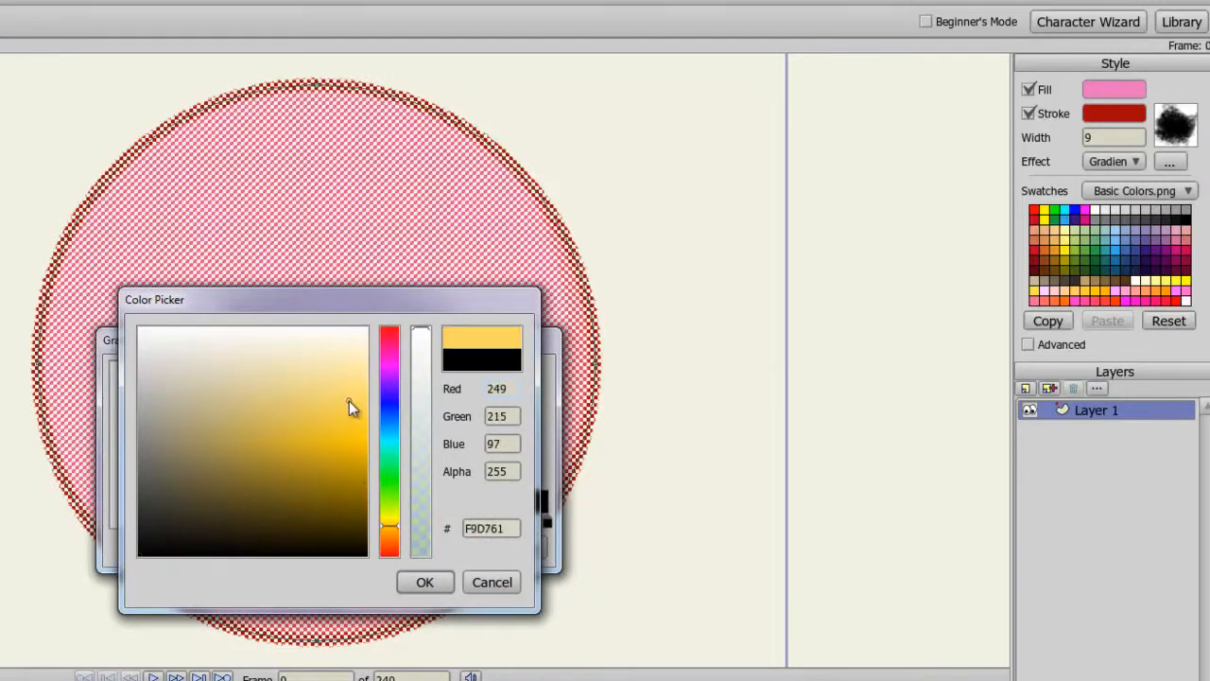
left_click(425, 581)
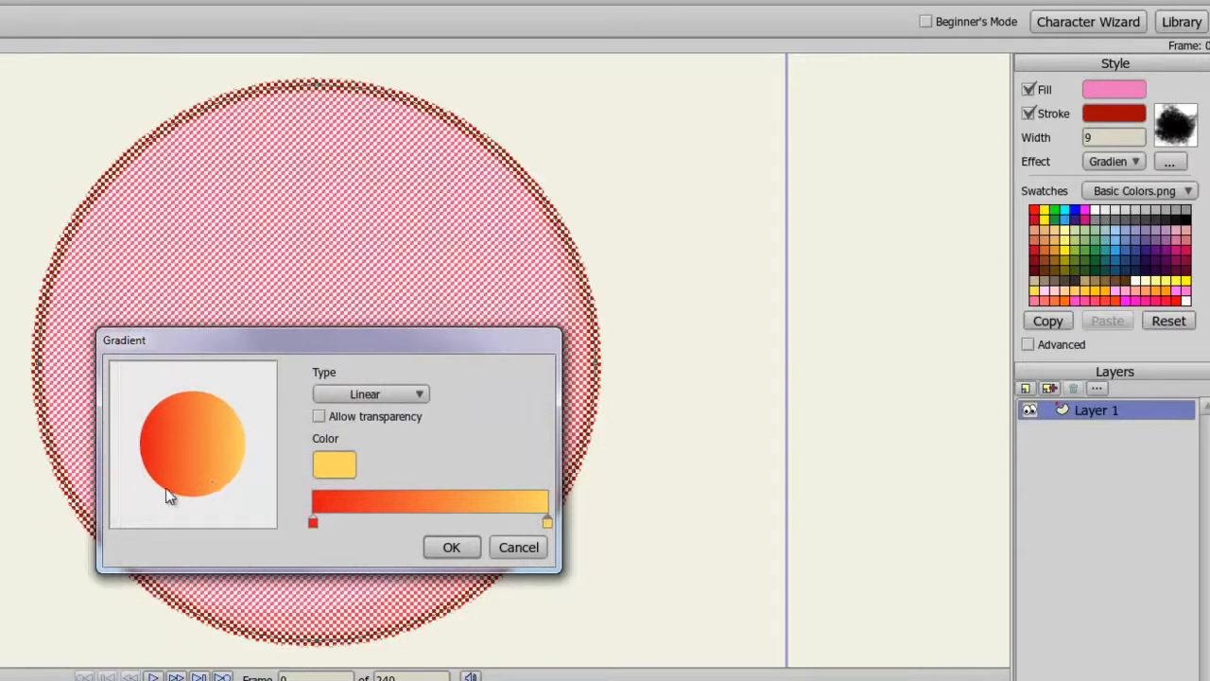
left_click(452, 548)
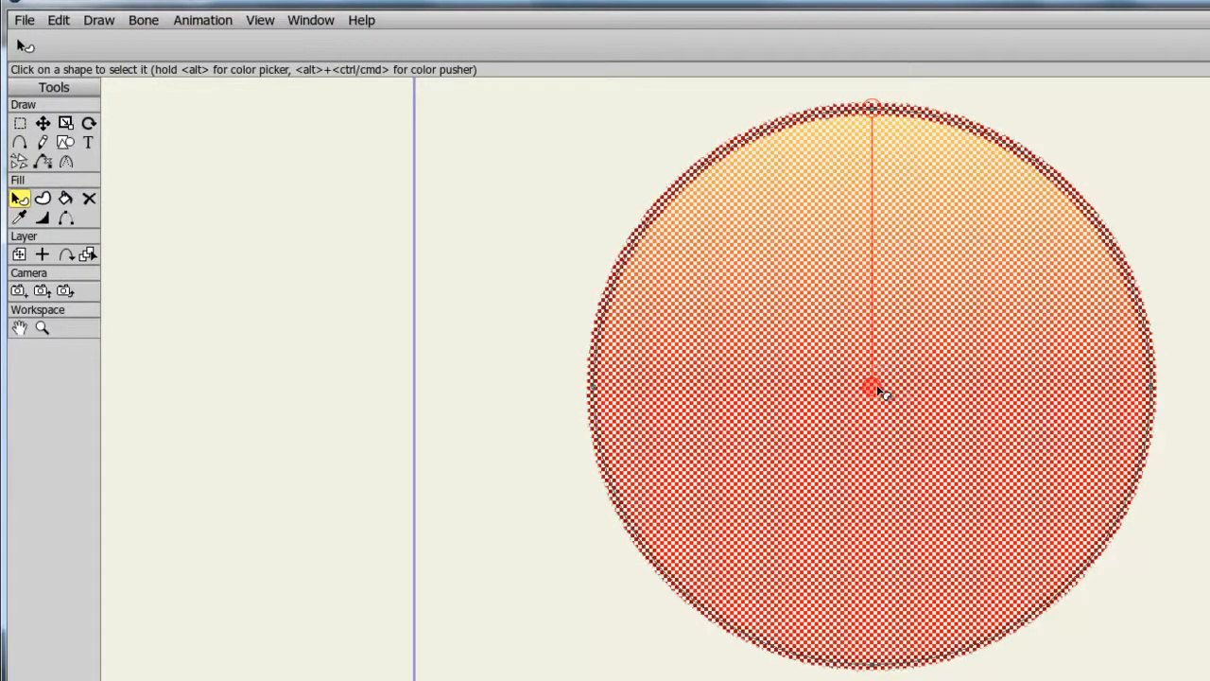
Reposition the gradient handles so red sits near the circle's bottom and yellow near its top.
left_click_drag(880, 391, 887, 541)
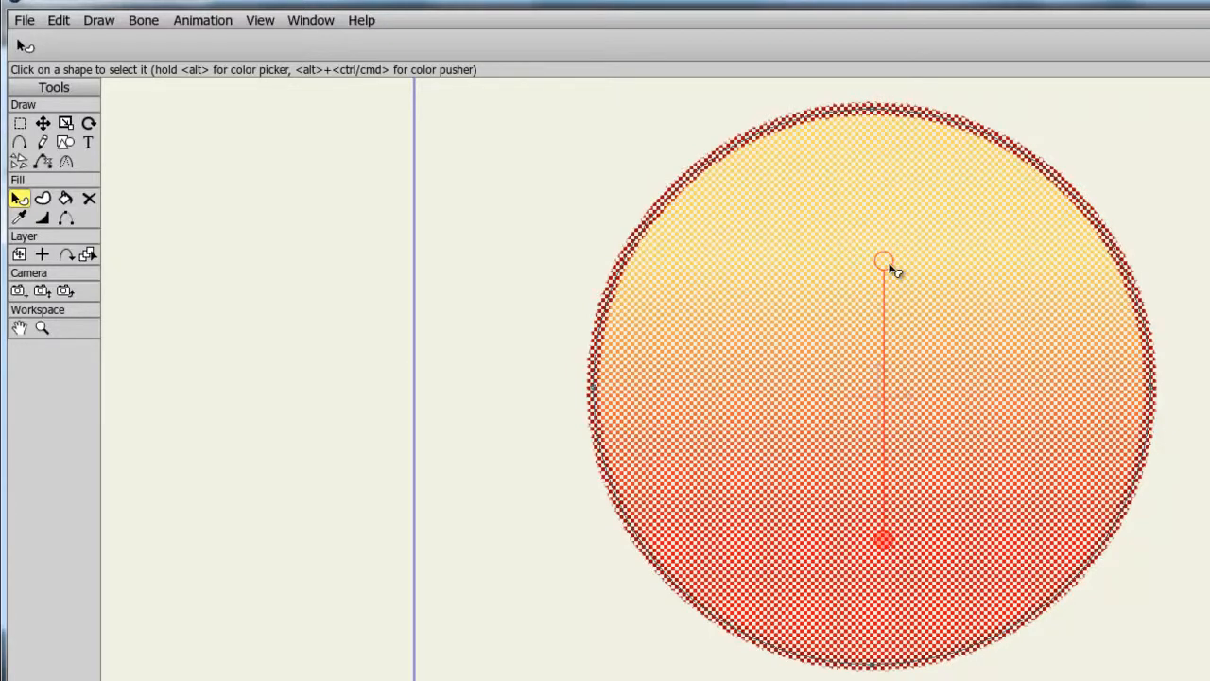
left_click_drag(885, 261, 887, 203)
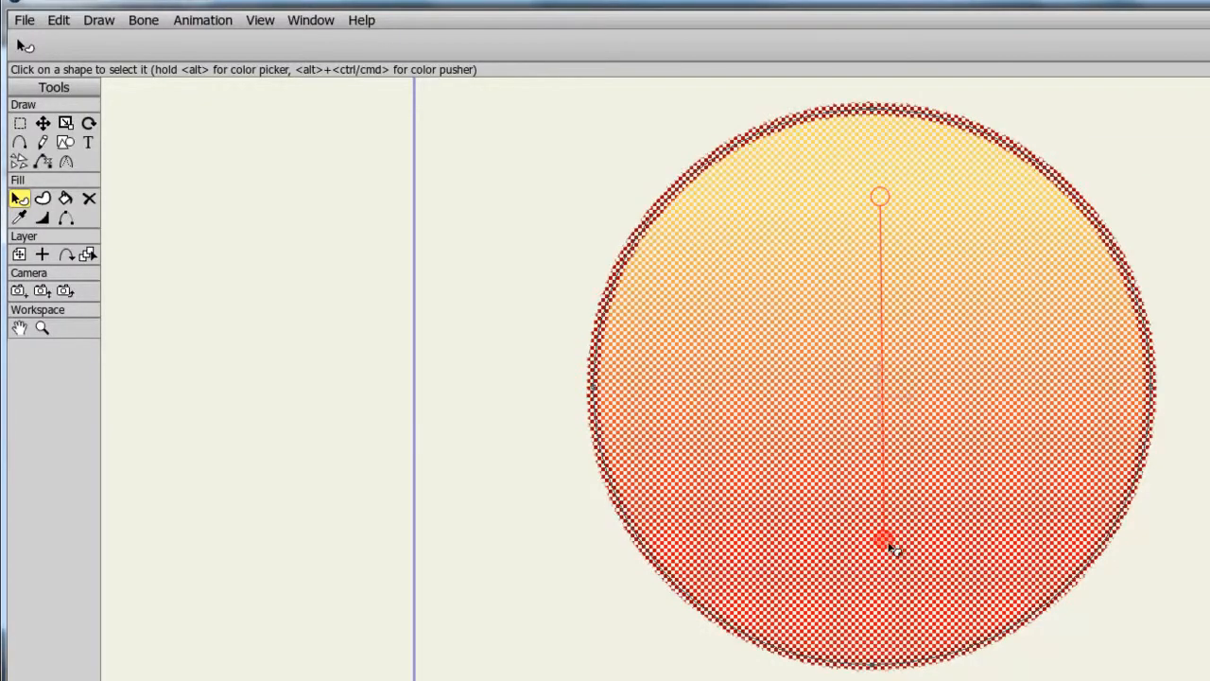
left_click_drag(887, 541, 904, 574)
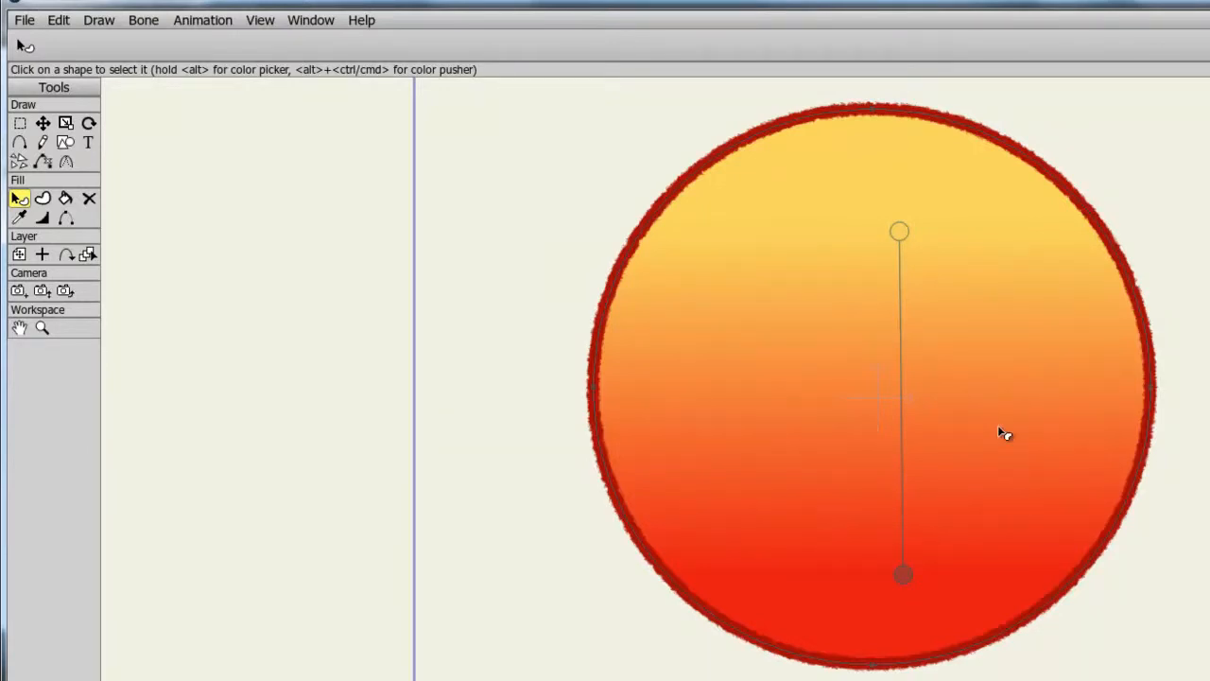
left_click(1004, 433)
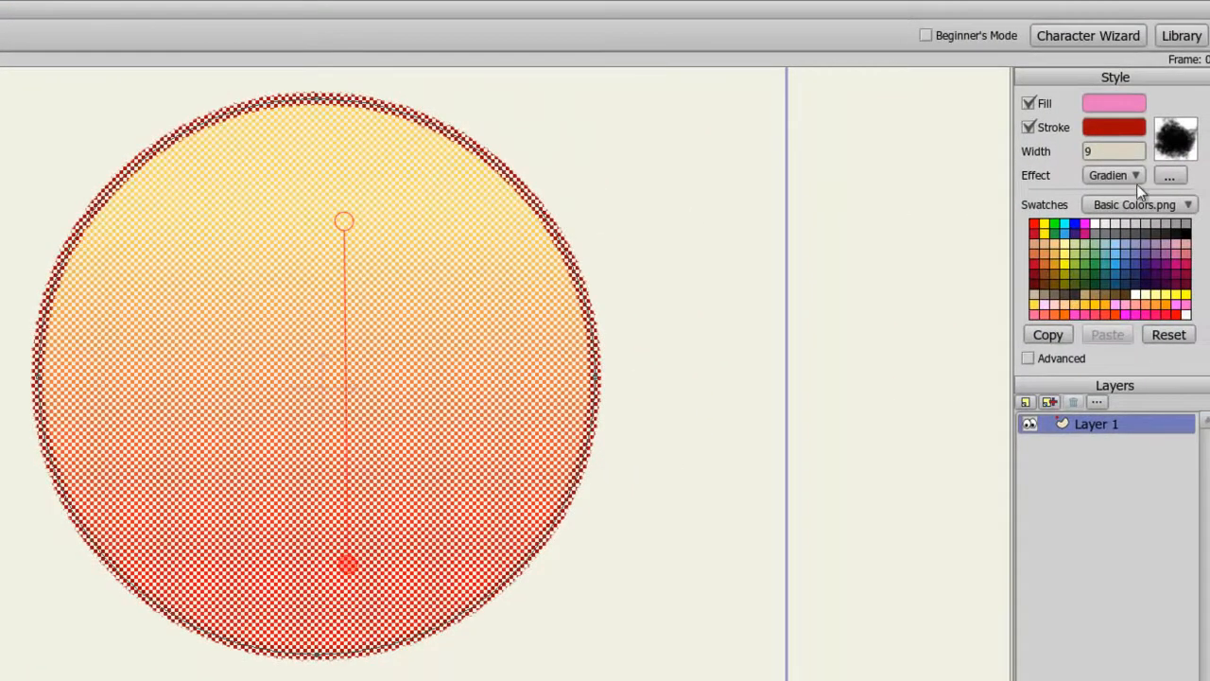
Switch the circle's effect to Image Texture and load photo (1) from the Anime Studio 9 Tutorials folder.
left_click(1137, 176)
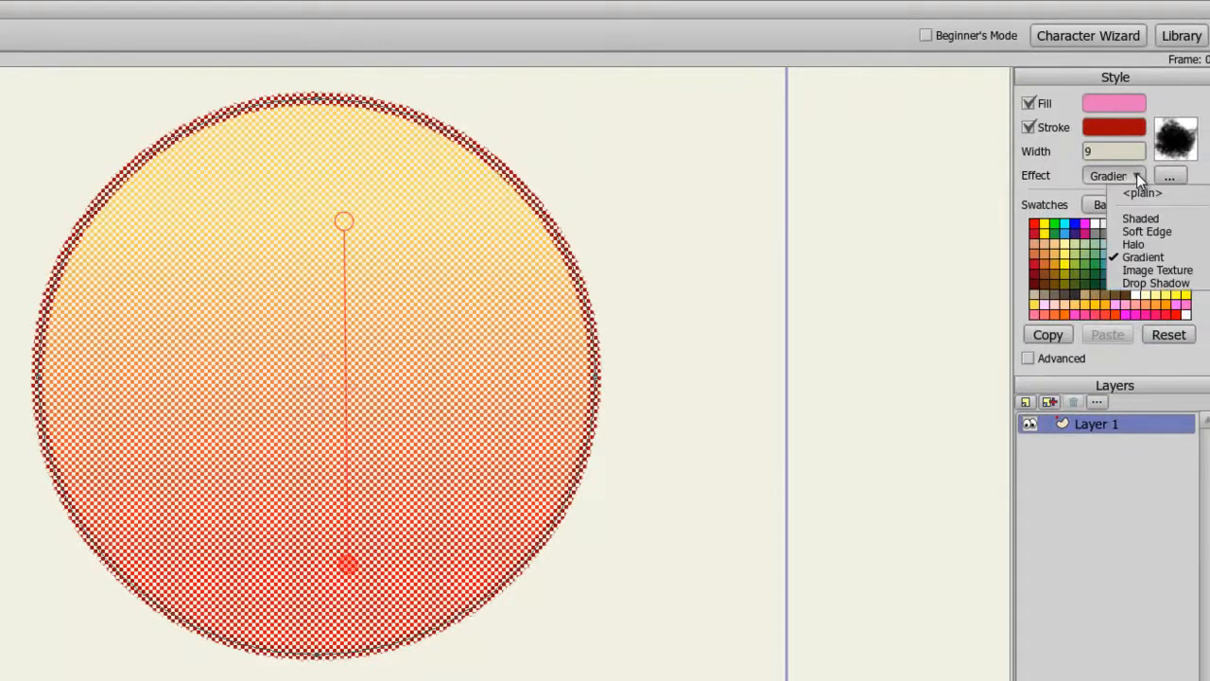
left_click(1143, 270)
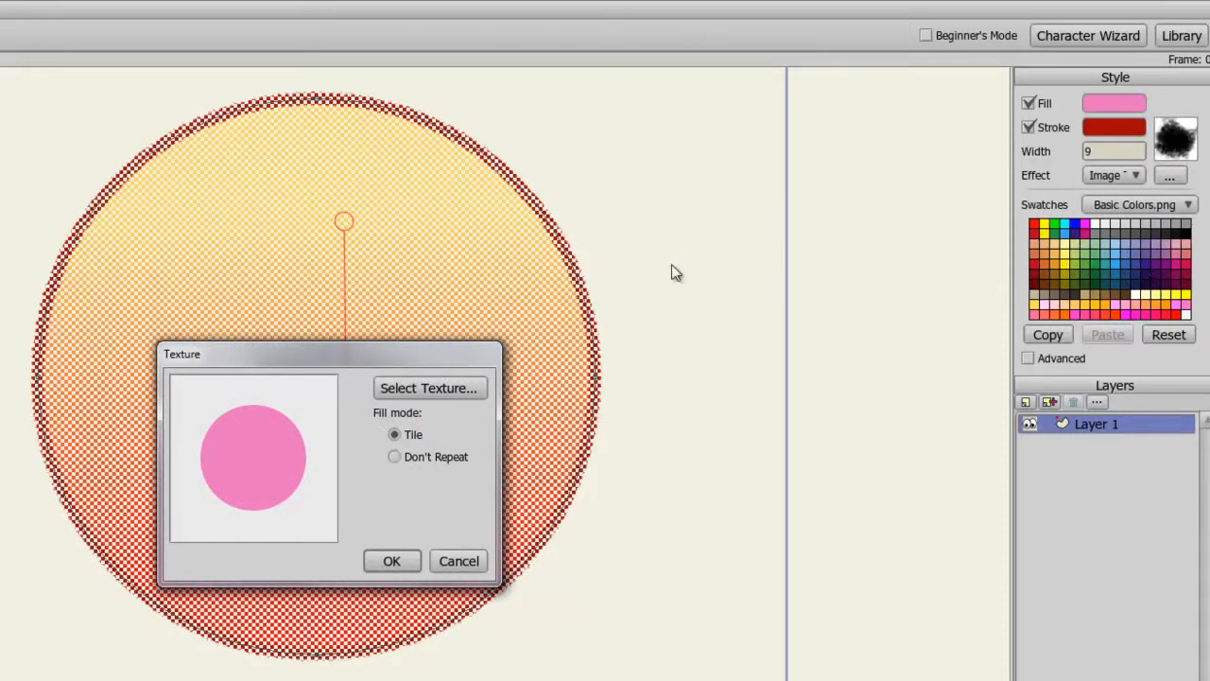
left_click(459, 388)
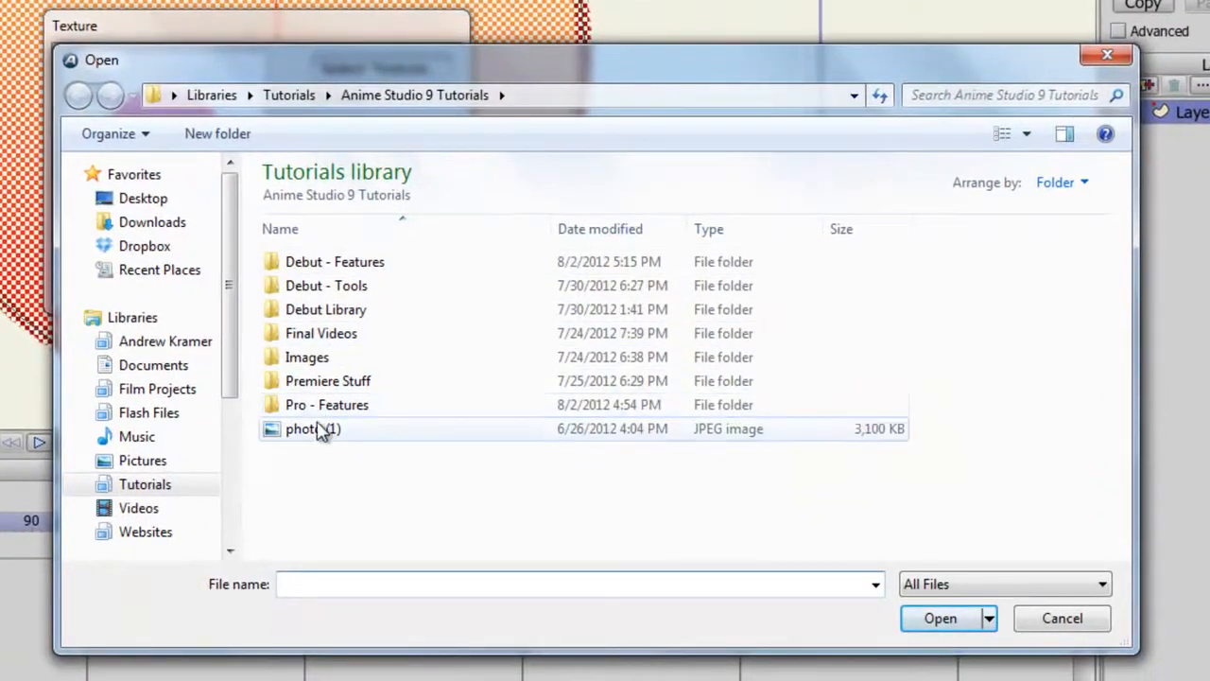
left_click(338, 476)
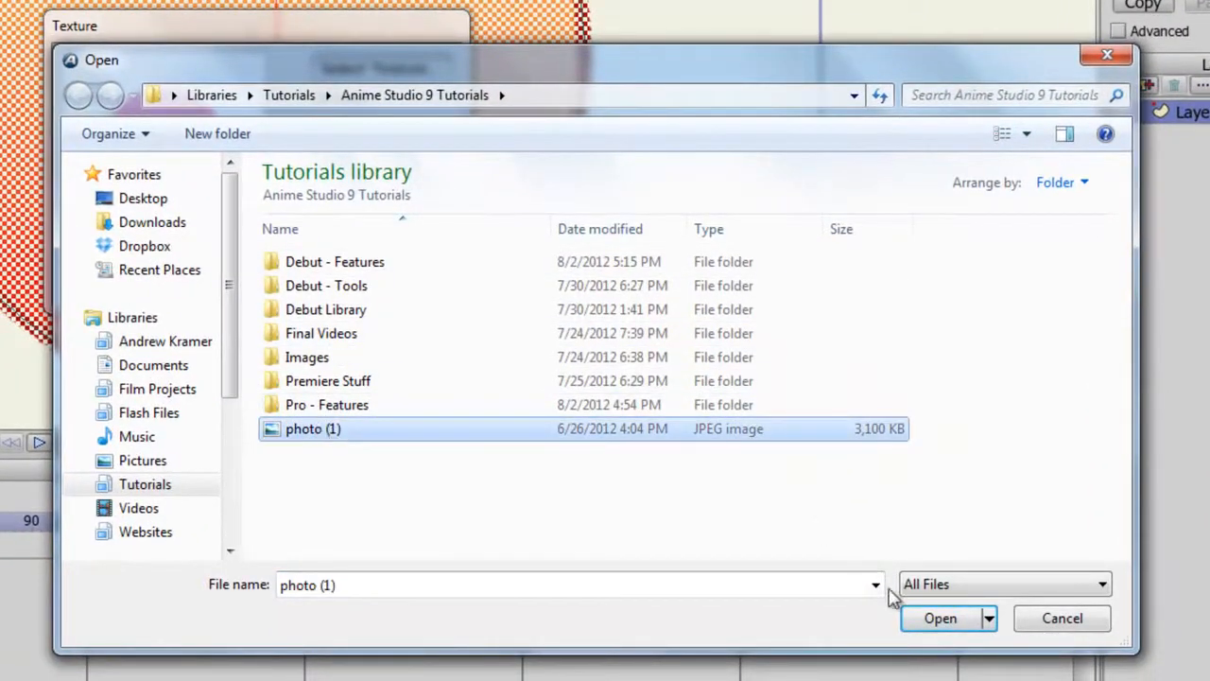
left_click(940, 617)
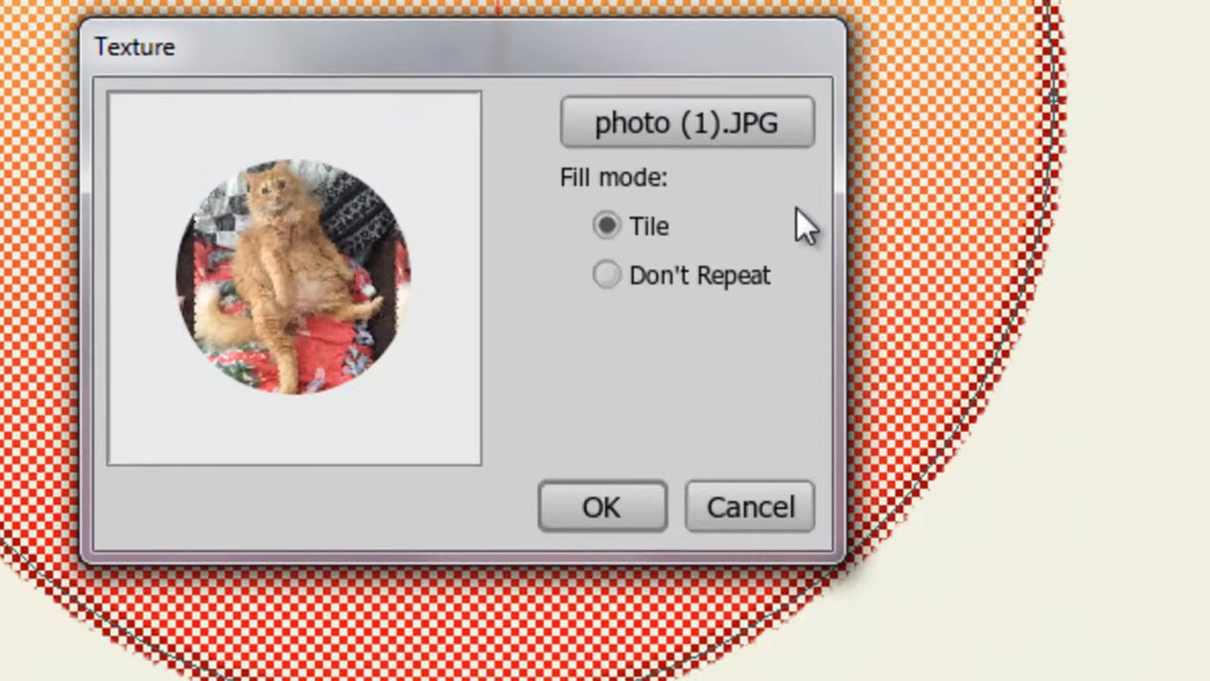
Set the texture's fill mode to Don't Repeat and confirm the Image Texture effect.
left_click(690, 276)
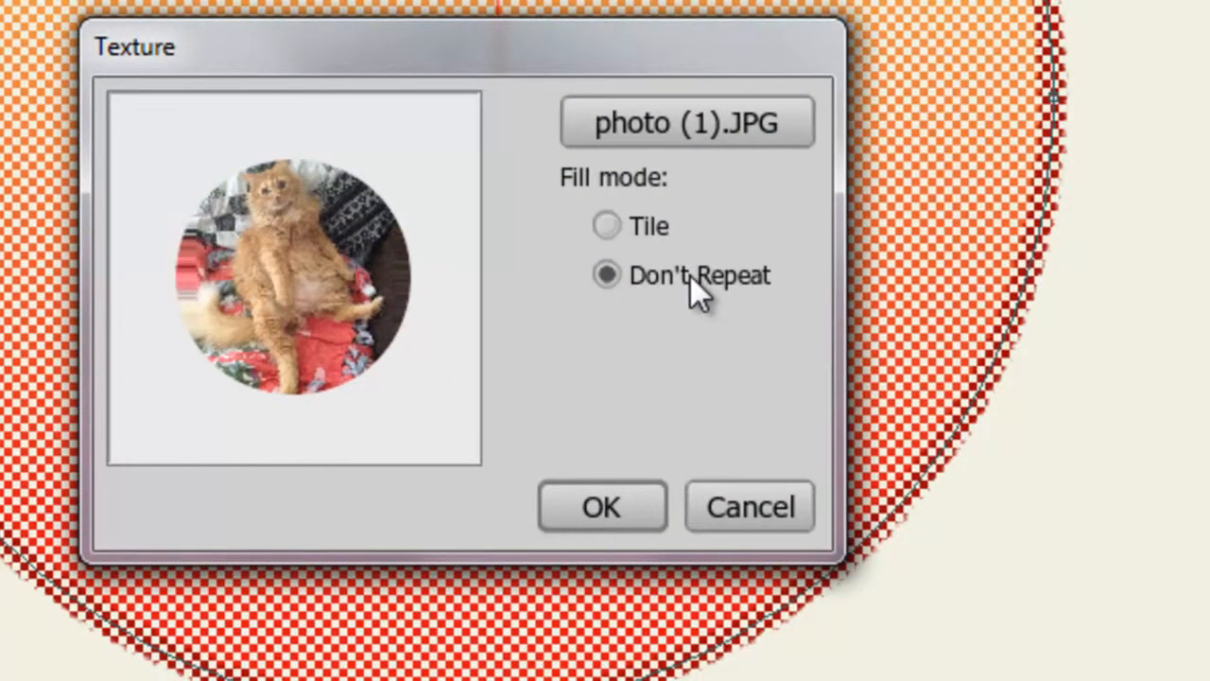
left_click(653, 231)
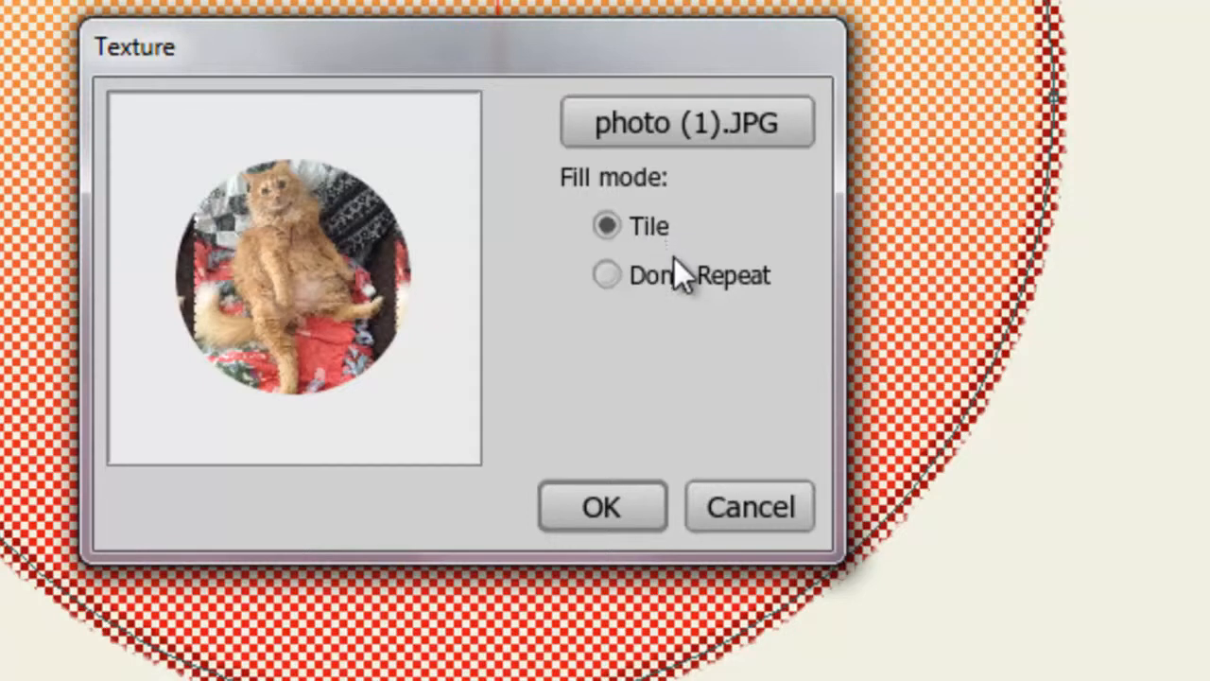
left_click(670, 274)
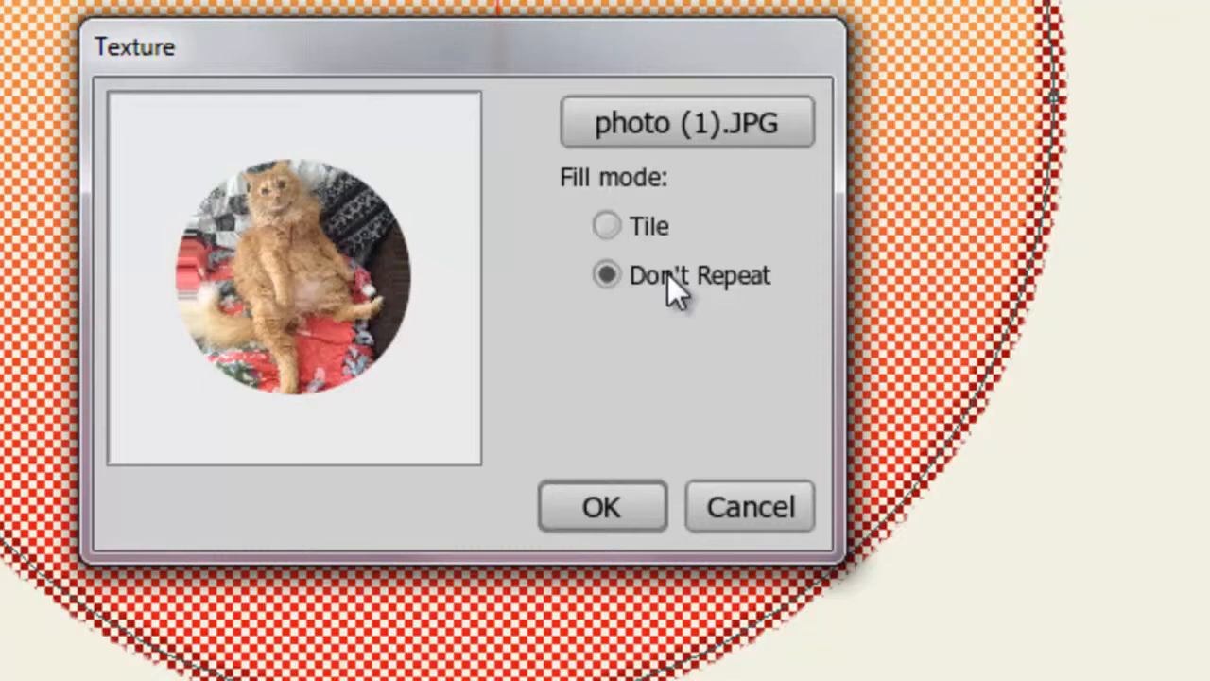
left_click(654, 501)
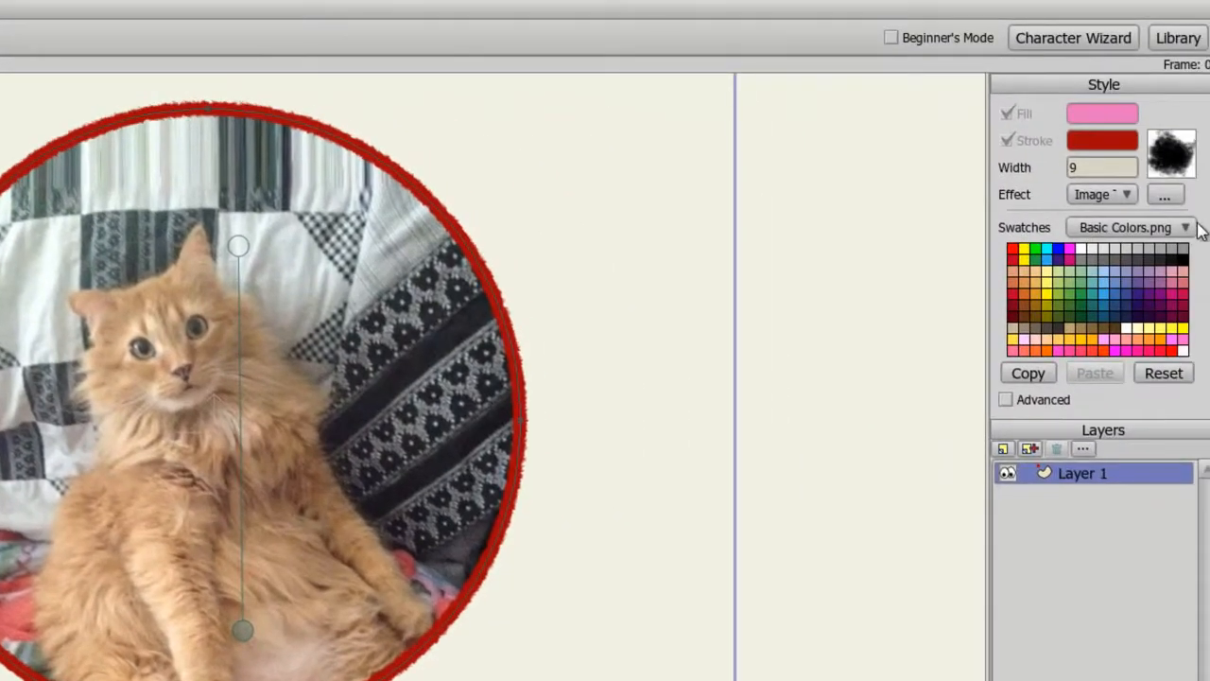
Change the swatch palette to Sky (day).png after trying Blue.png and Gradient.png.
left_click(1188, 229)
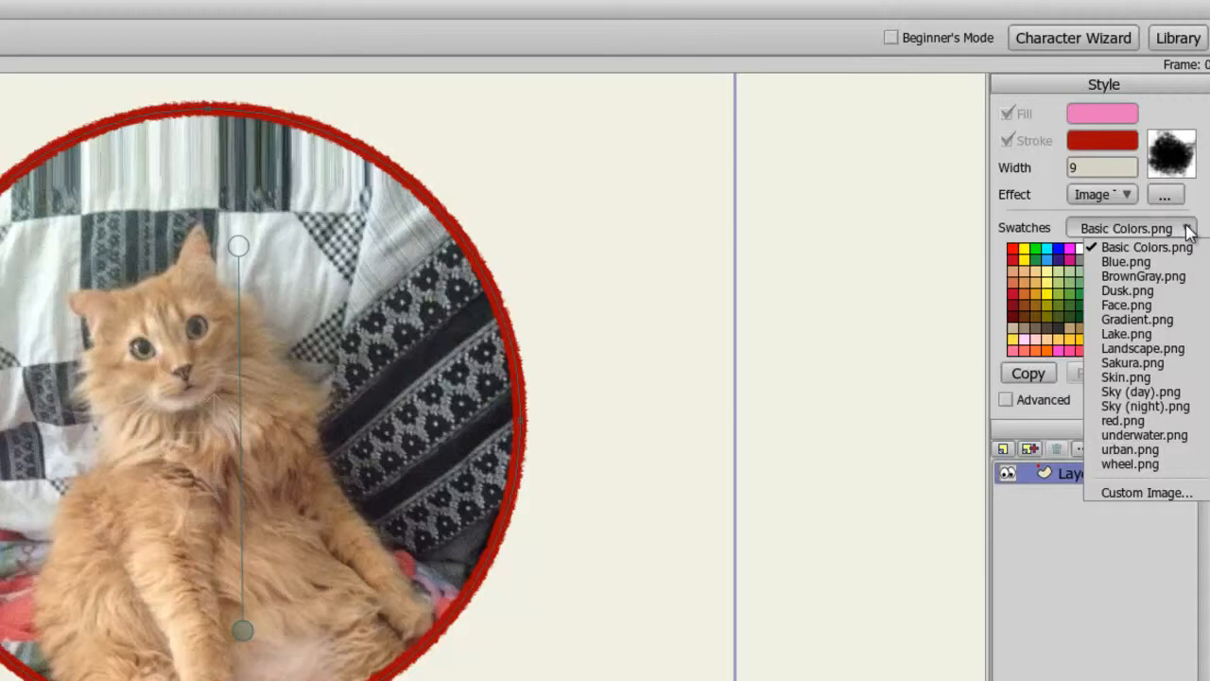
left_click(1150, 262)
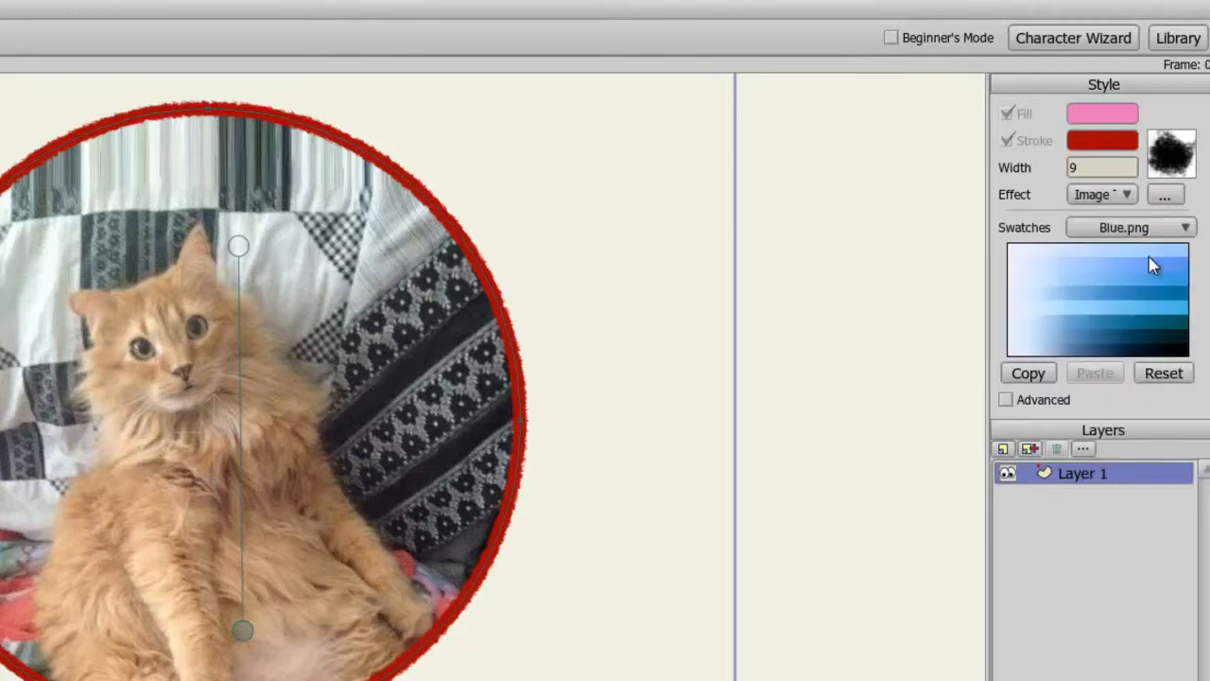
left_click(1181, 228)
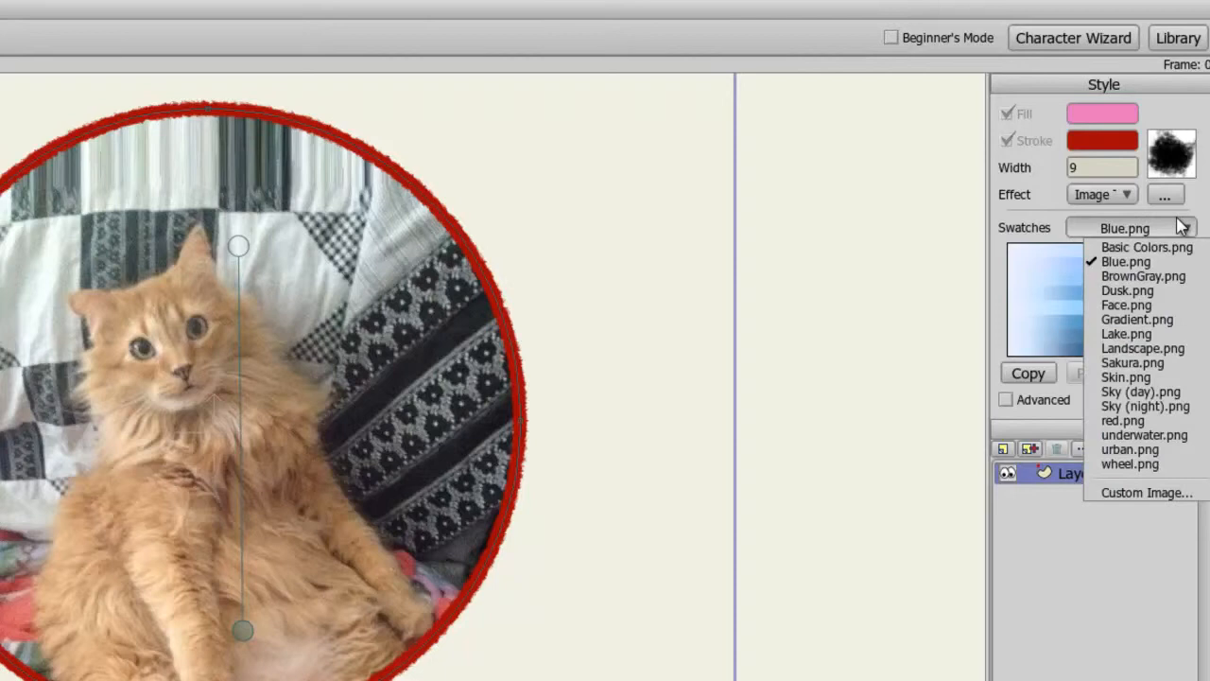
left_click(1137, 320)
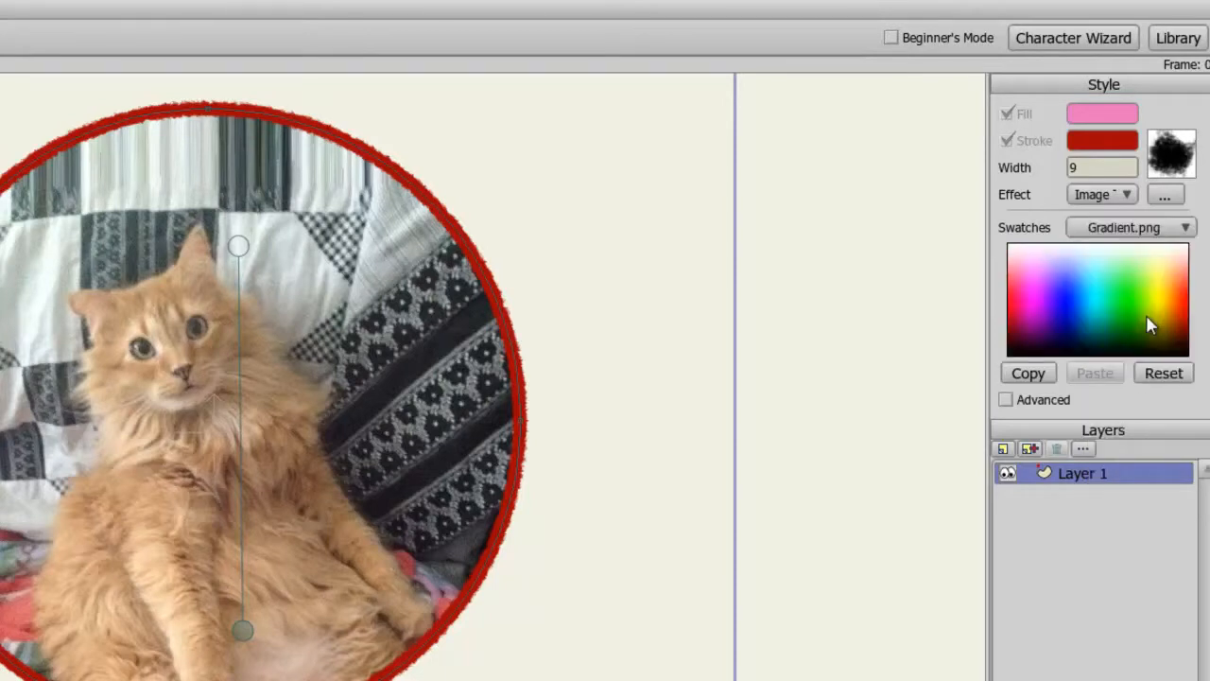
left_click(1182, 228)
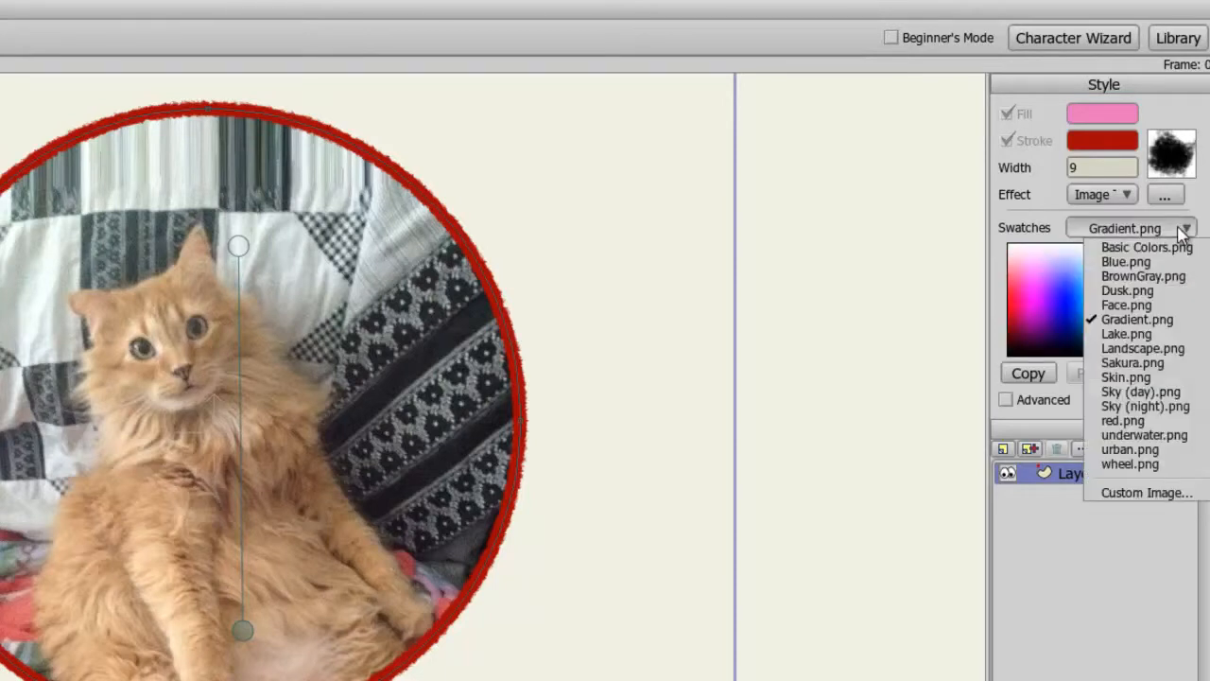
left_click(1141, 392)
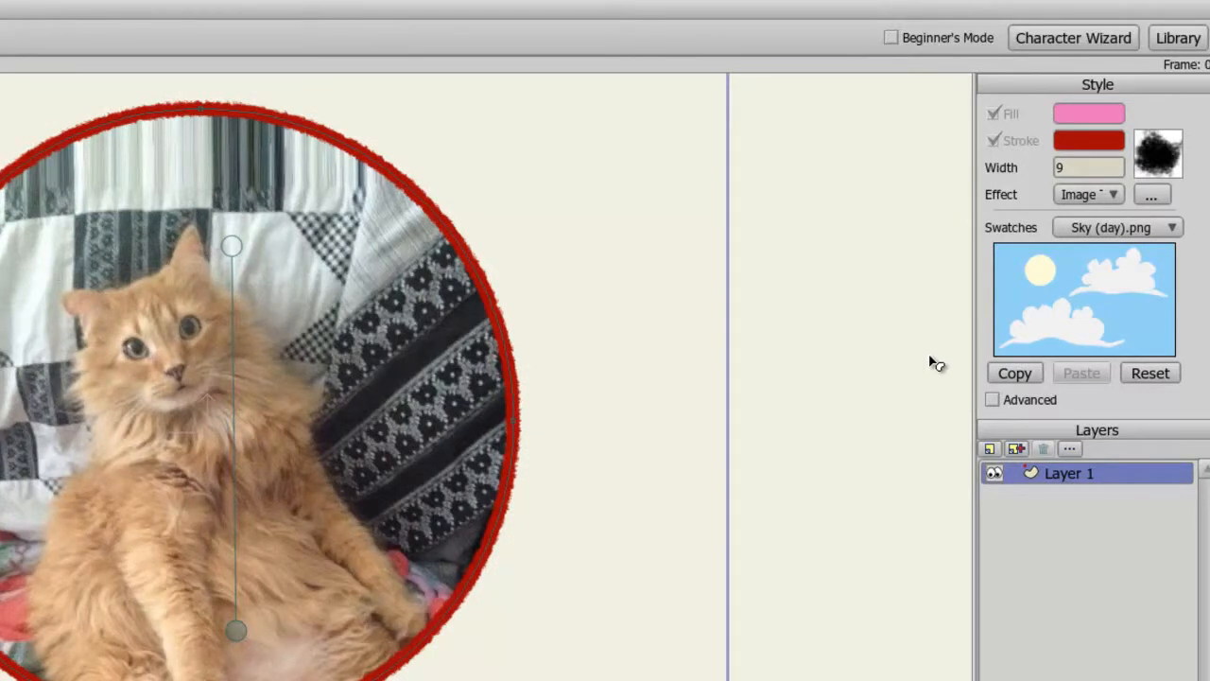
Turn on advanced style options, select the circle and apply a Soft Edge first effect.
left_click(992, 399)
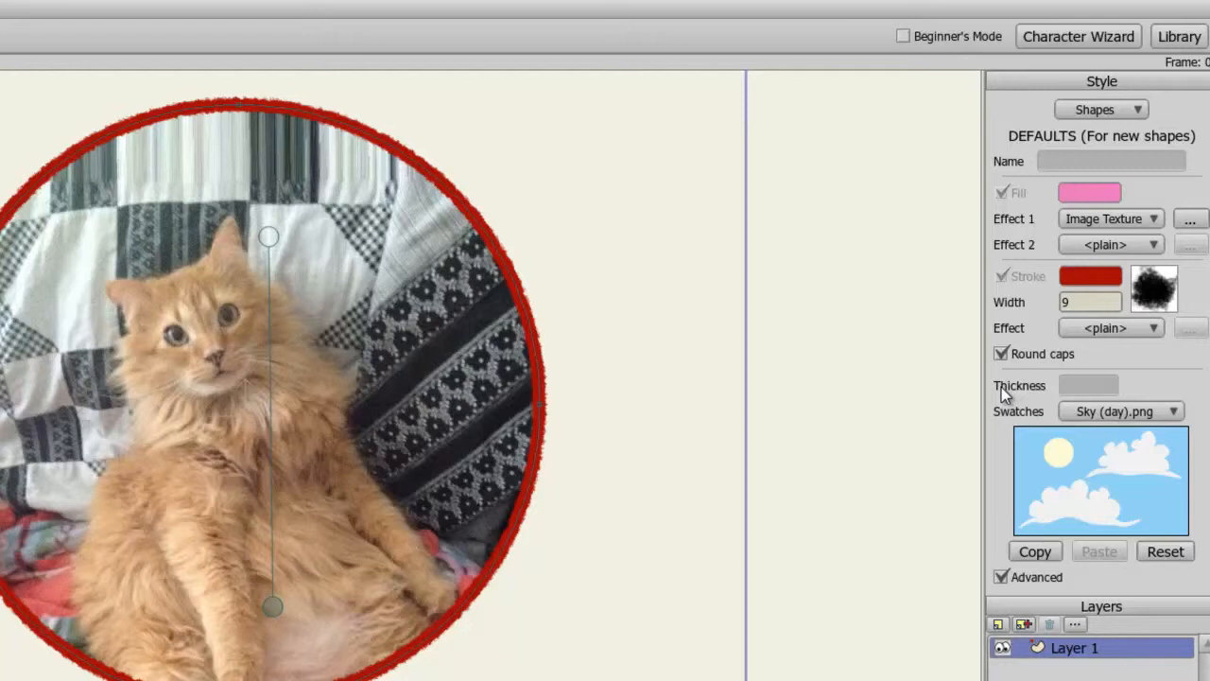
left_click(472, 318)
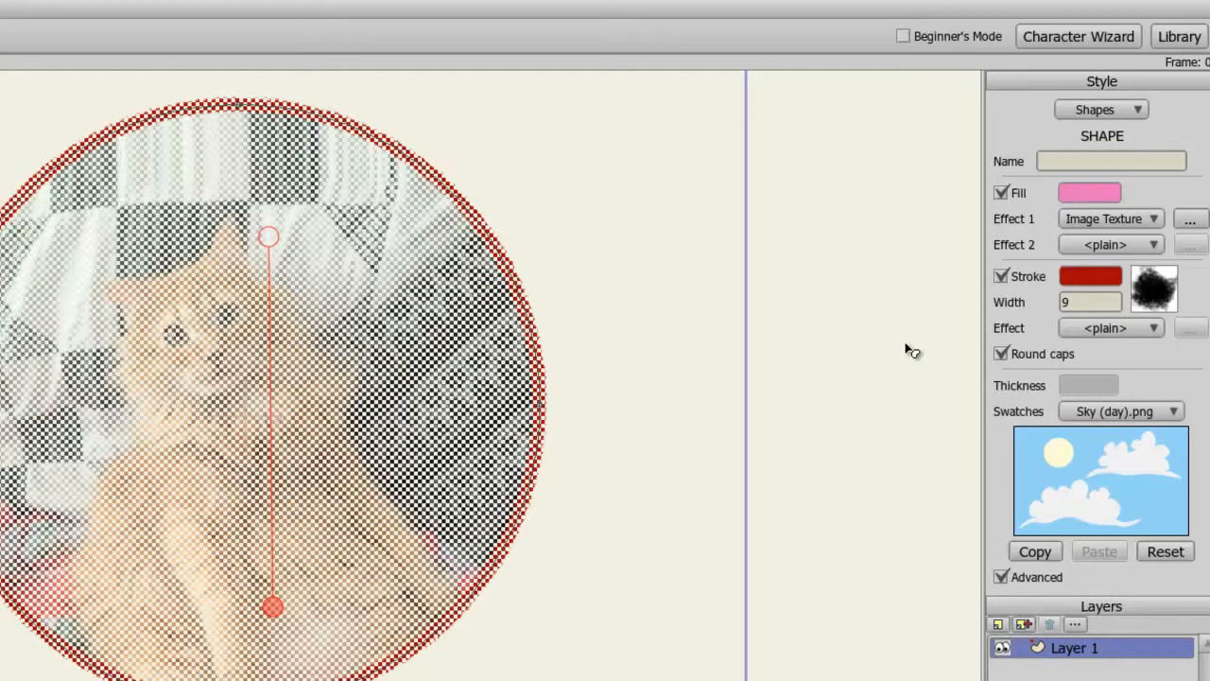
left_click(1151, 219)
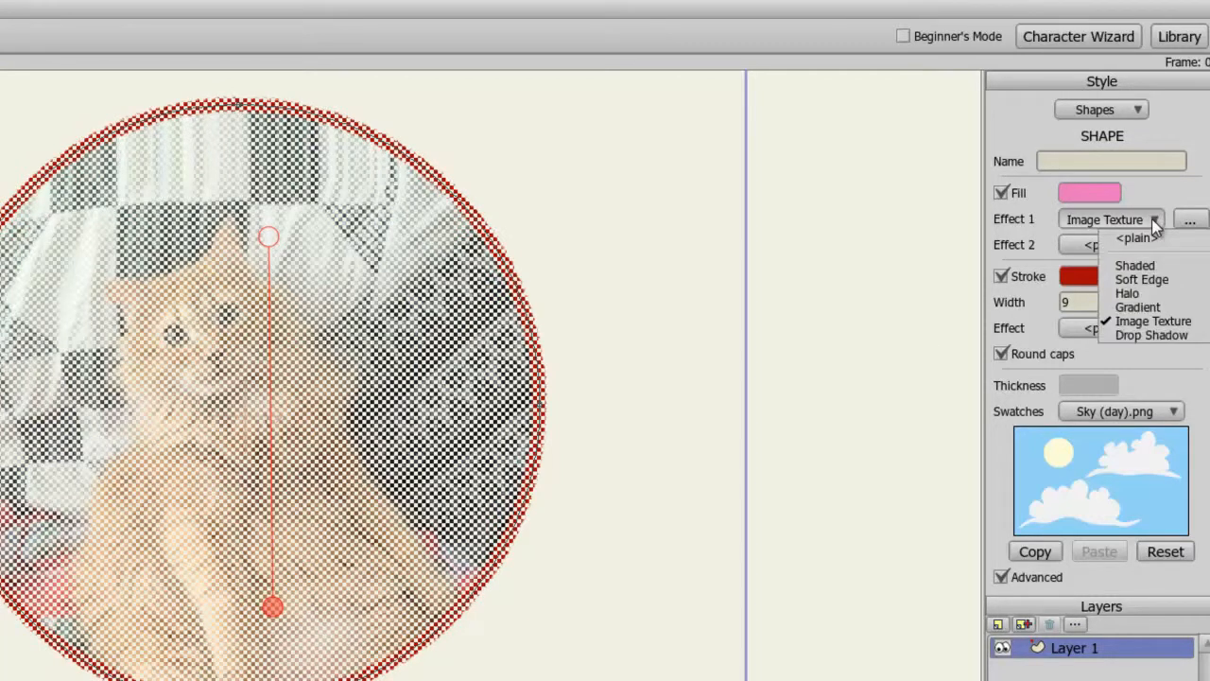
left_click(1161, 280)
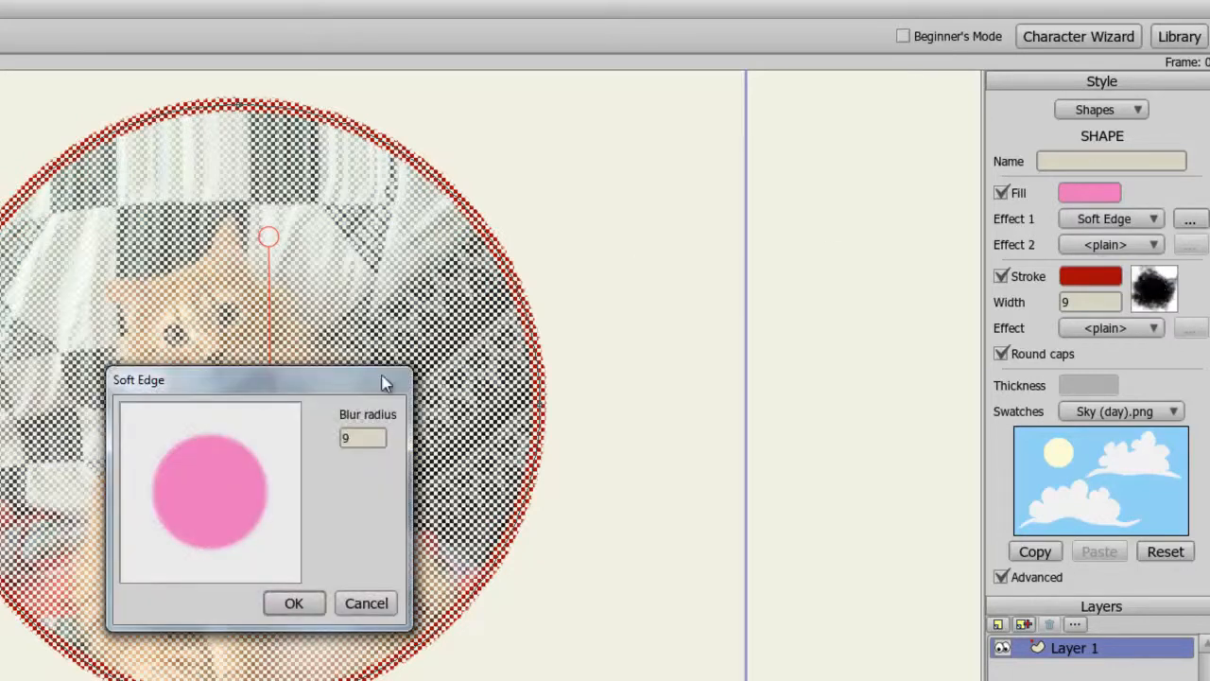
left_click(302, 603)
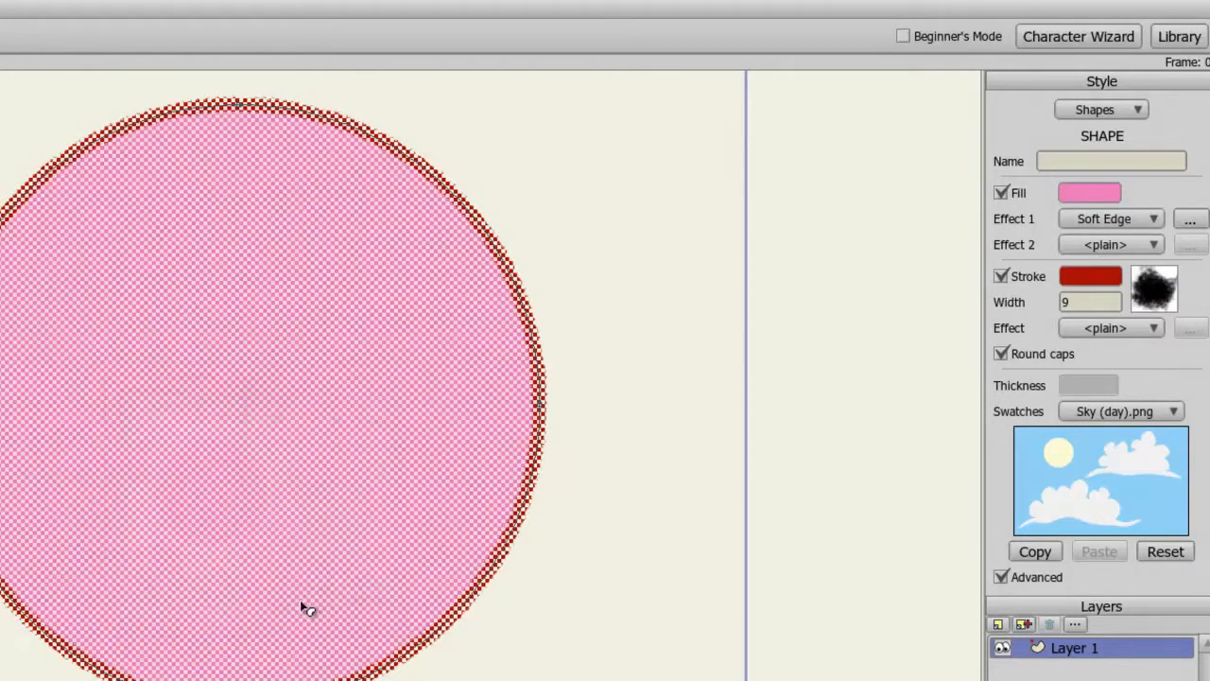
Add a Drop Shadow second effect to the circle with offset 9.
left_click(1144, 246)
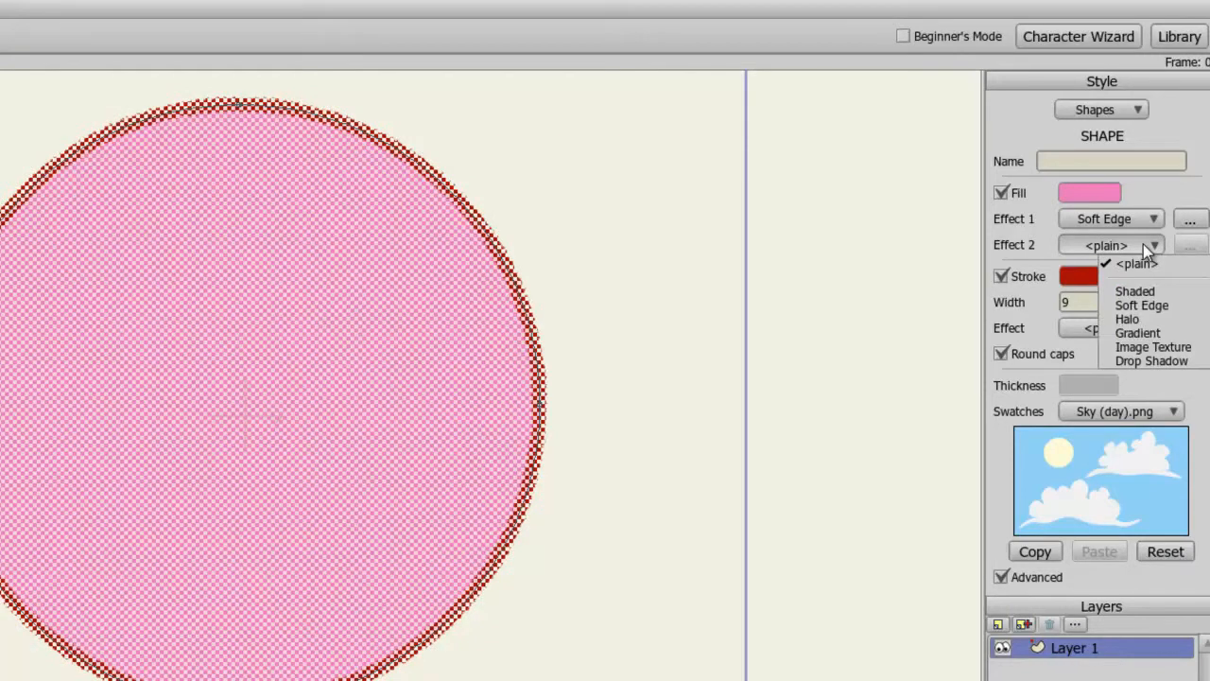
left_click(1150, 361)
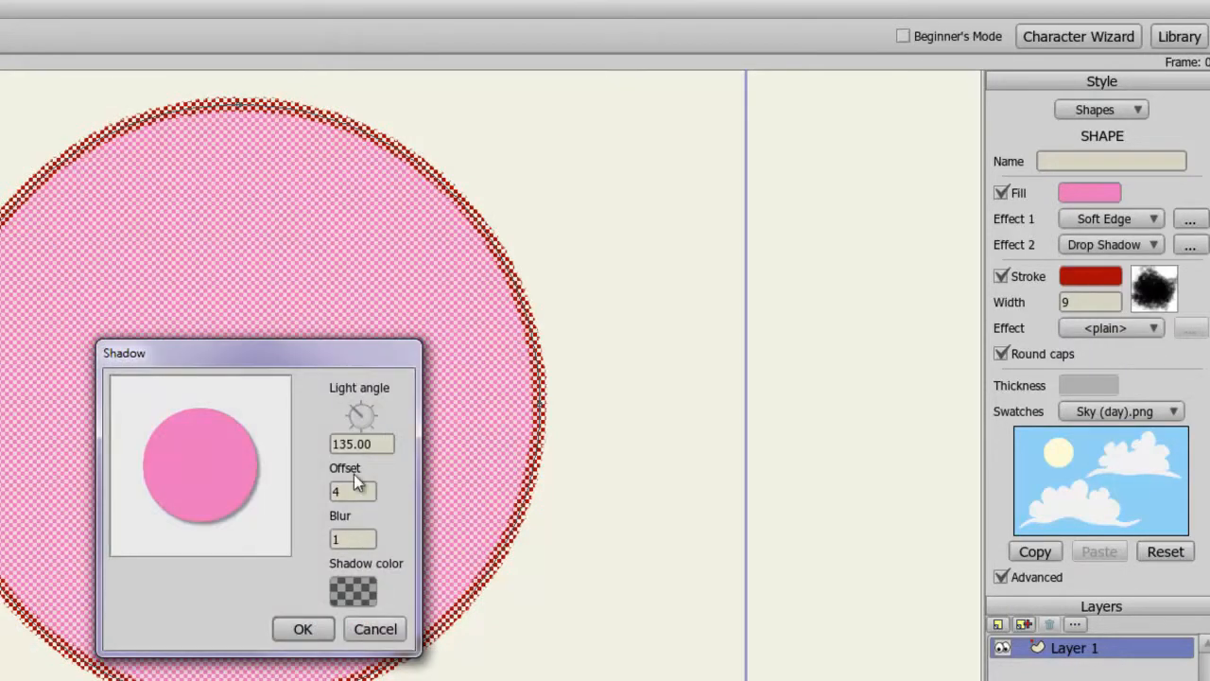
left_click(334, 490)
key("BackSpace")
type("9")
left_click(305, 629)
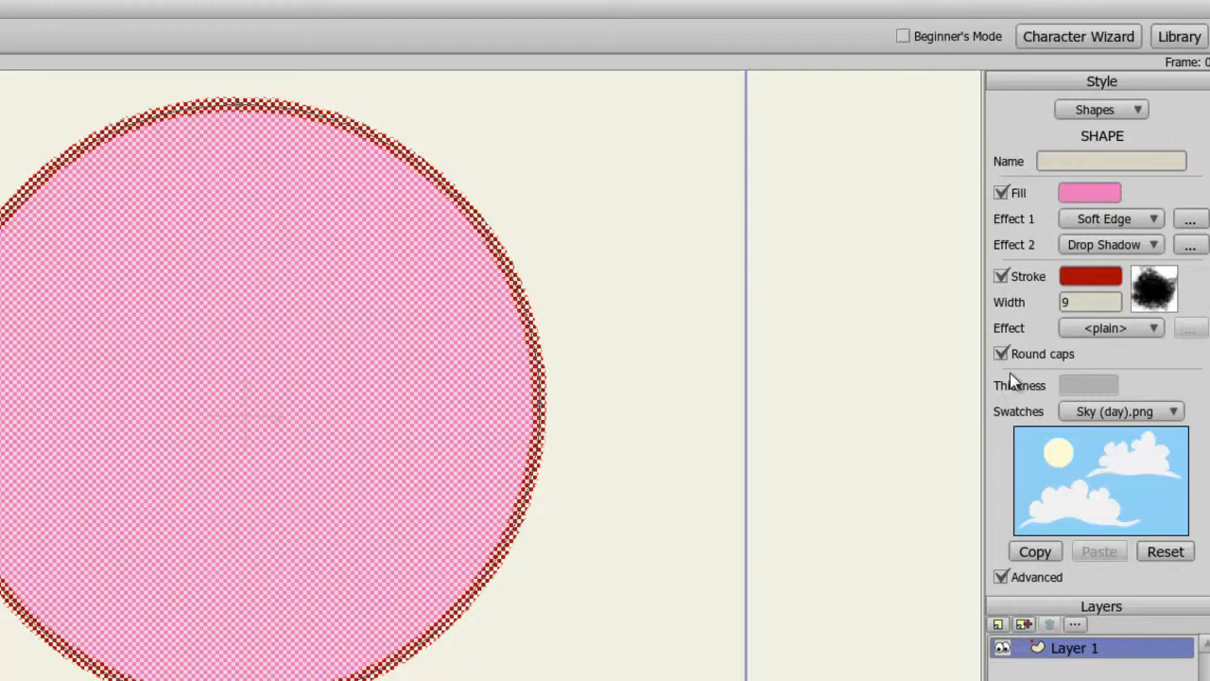
Name the circle shape 1 and briefly view the defaults for new shapes before returning to the shape.
left_click(1079, 163)
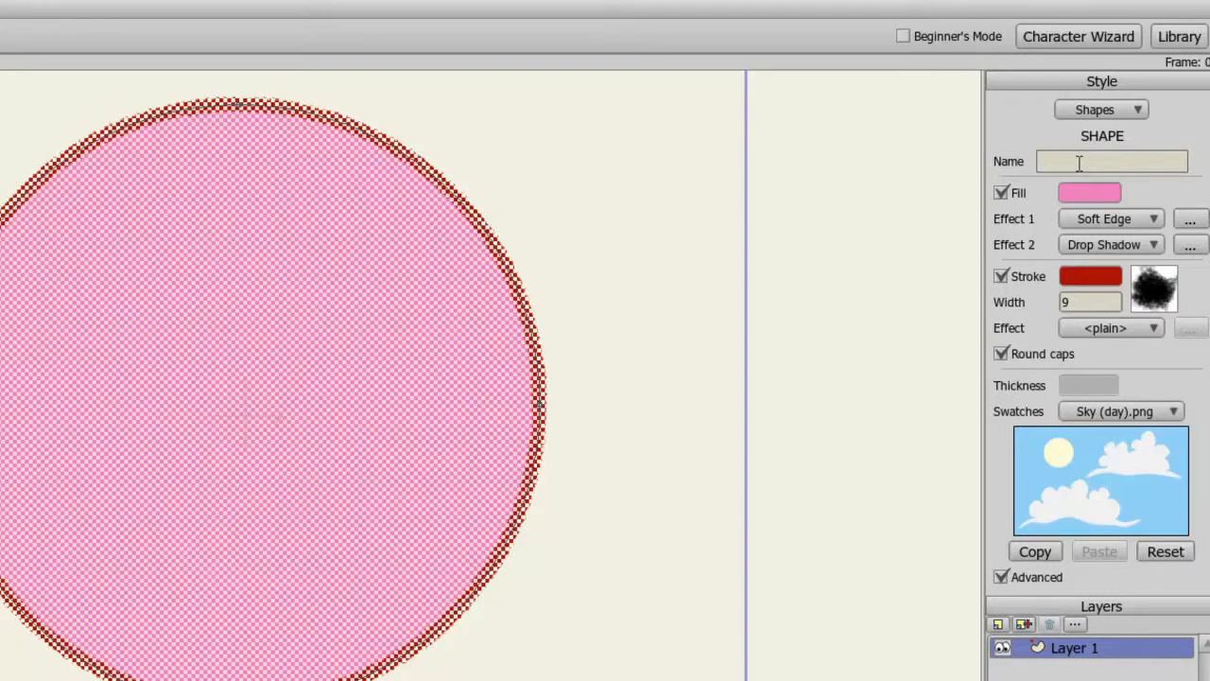
type("1")
left_click(1127, 108)
left_click(1142, 126)
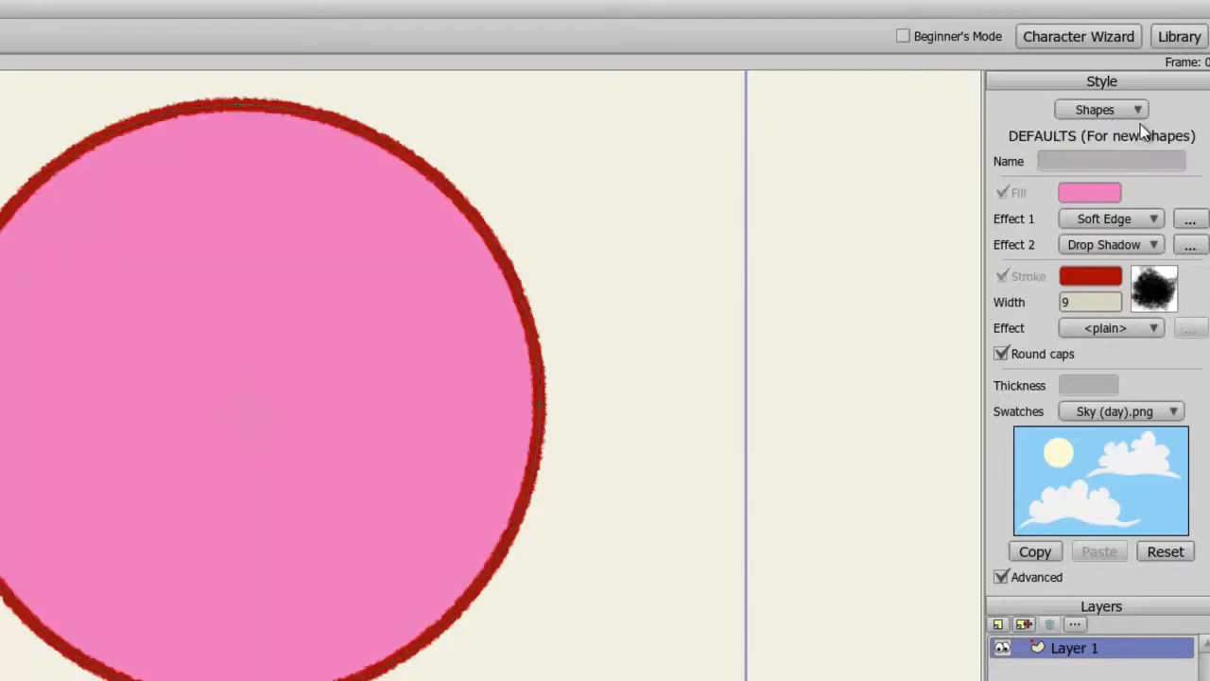
left_click(1138, 110)
left_click(1140, 140)
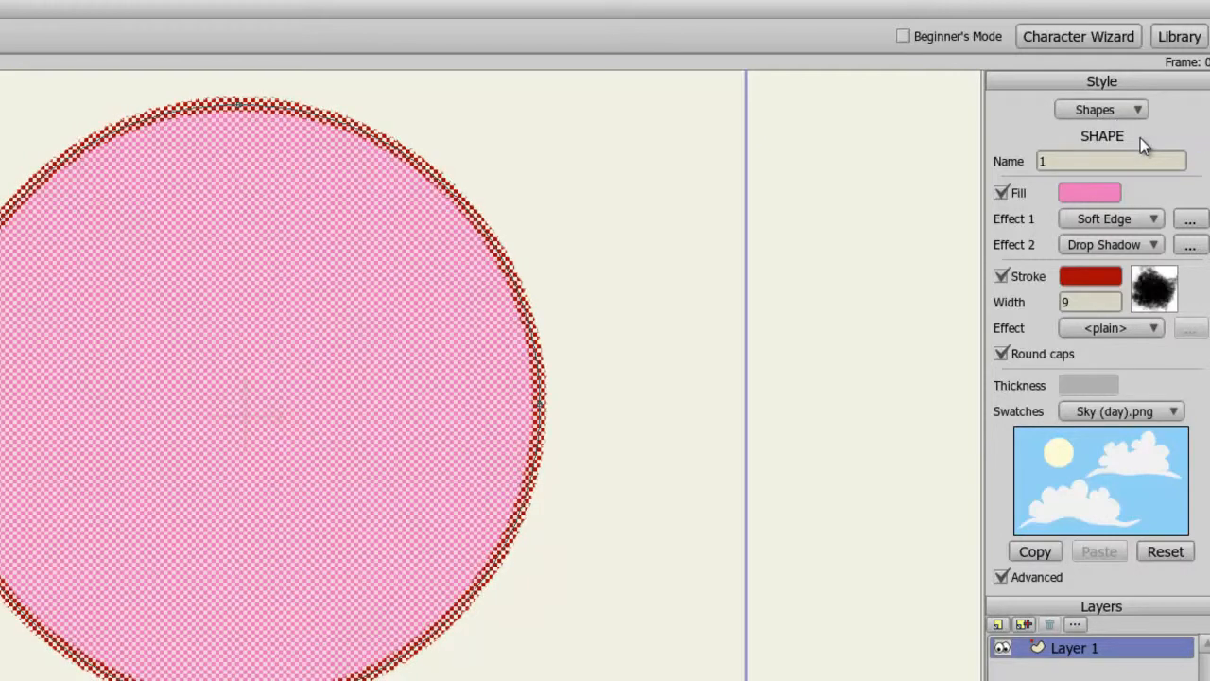